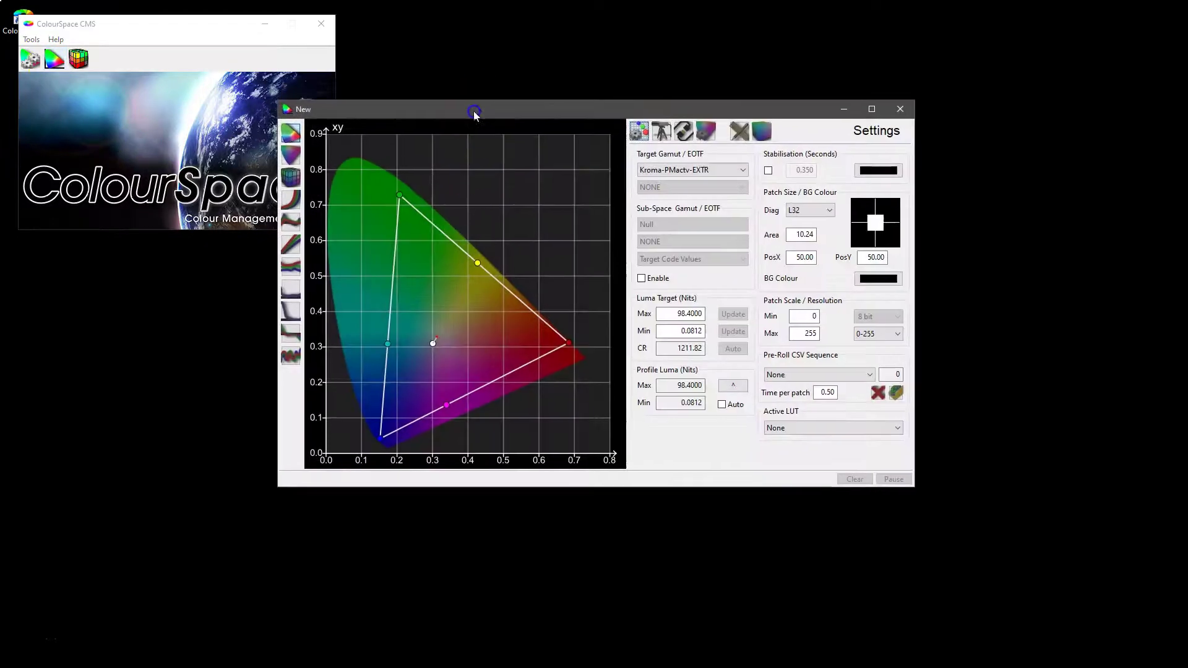
Step: Select the i1Display Pro OEM in the Probe Options panel's Probes list and connect it
left_click(657, 130)
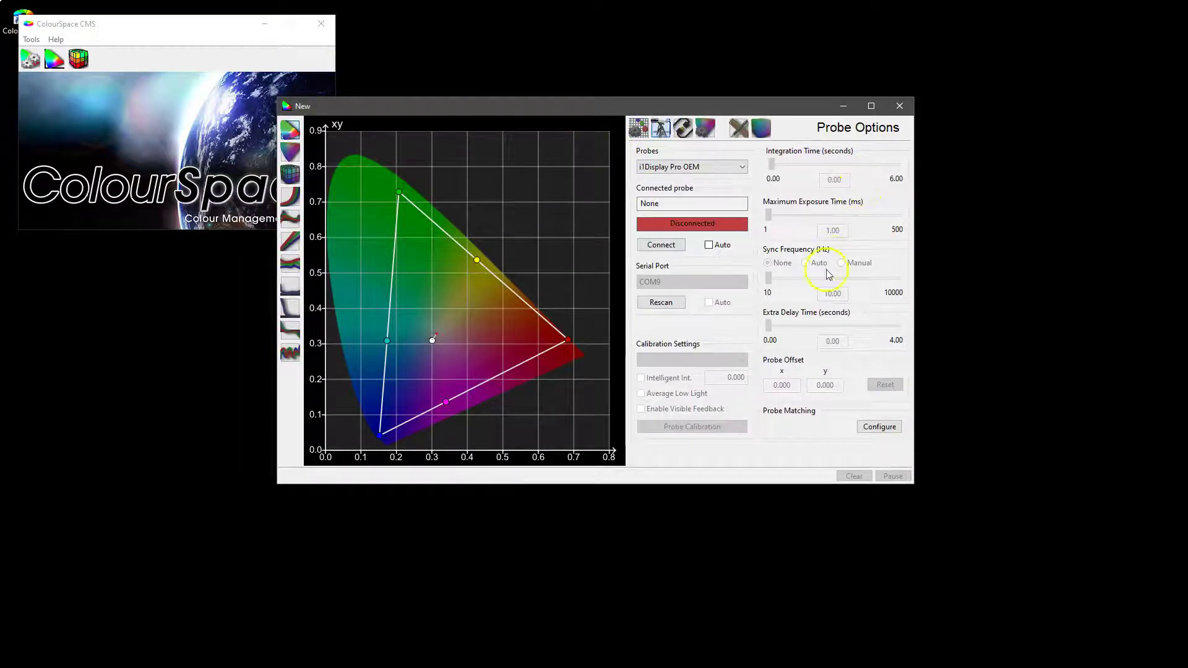
left_click(662, 166)
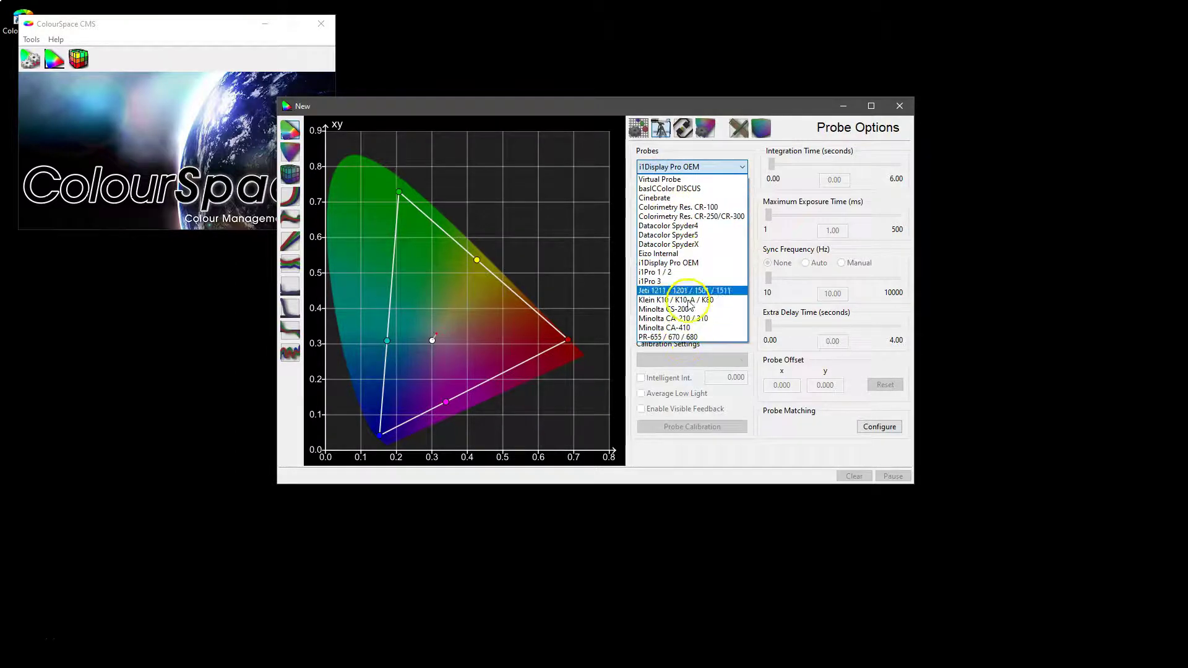
left_click(696, 265)
left_click(670, 246)
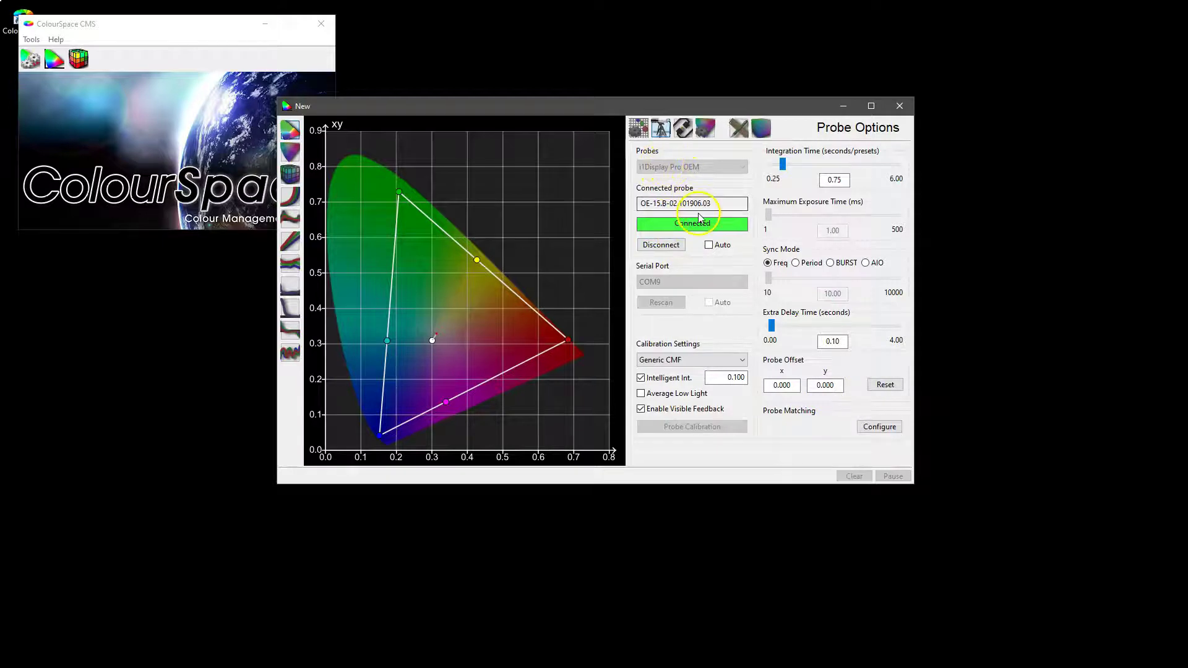
left_click(673, 246)
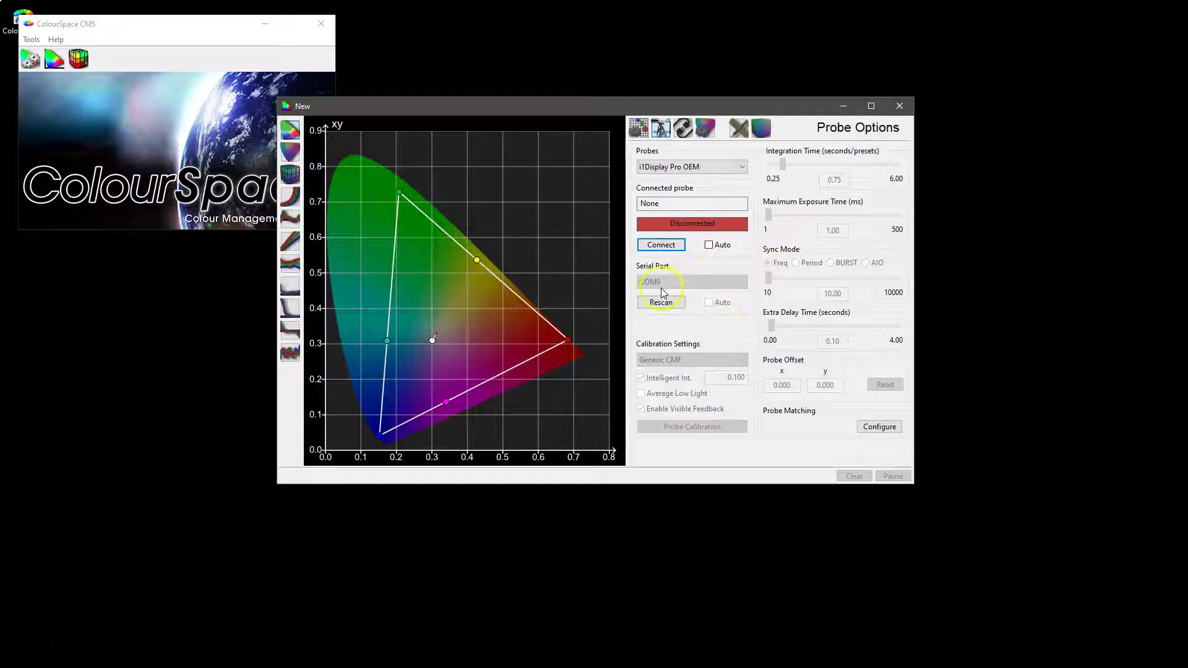
left_click(670, 248)
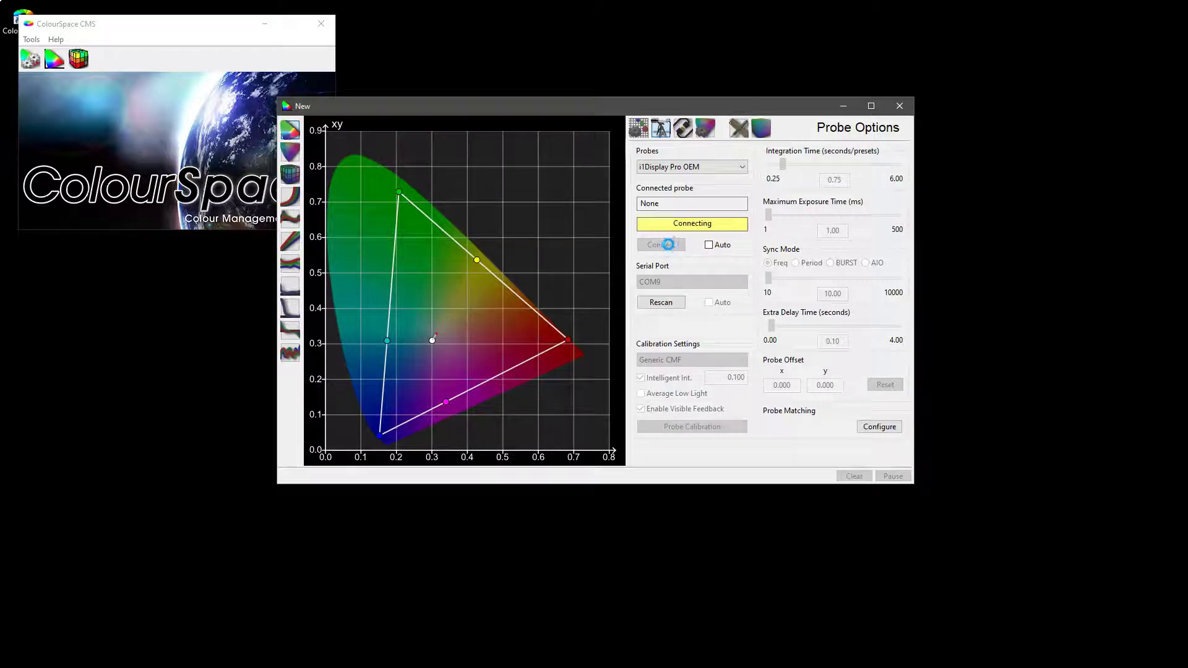
left_click(708, 245)
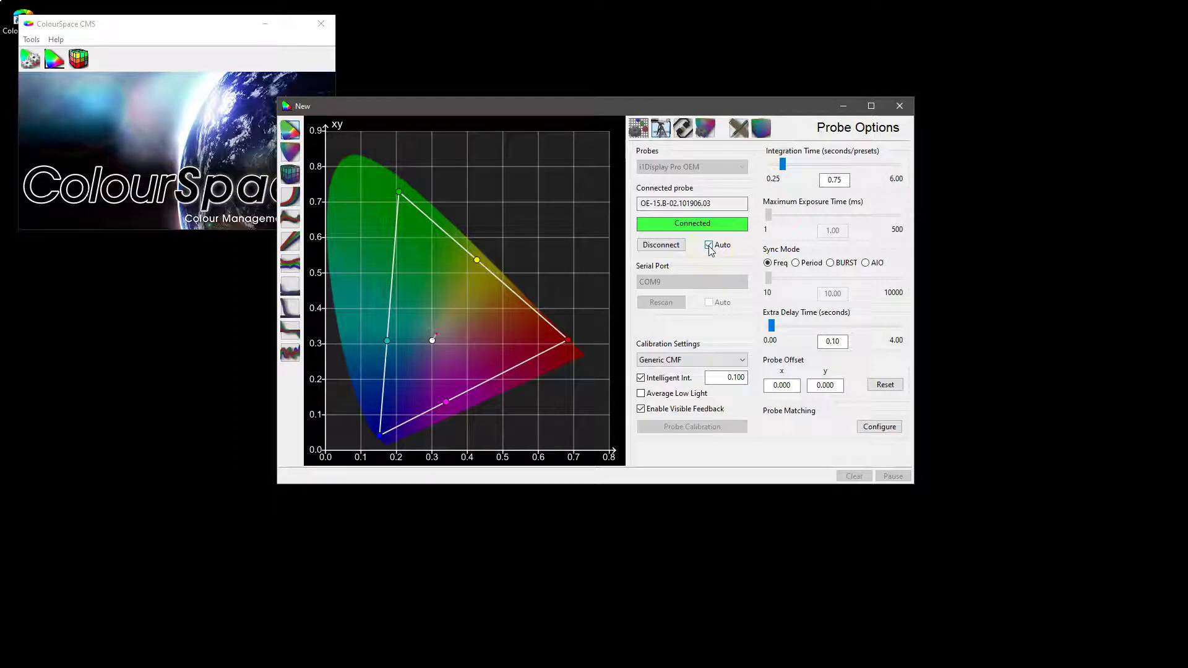
left_click(709, 248)
left_click(678, 360)
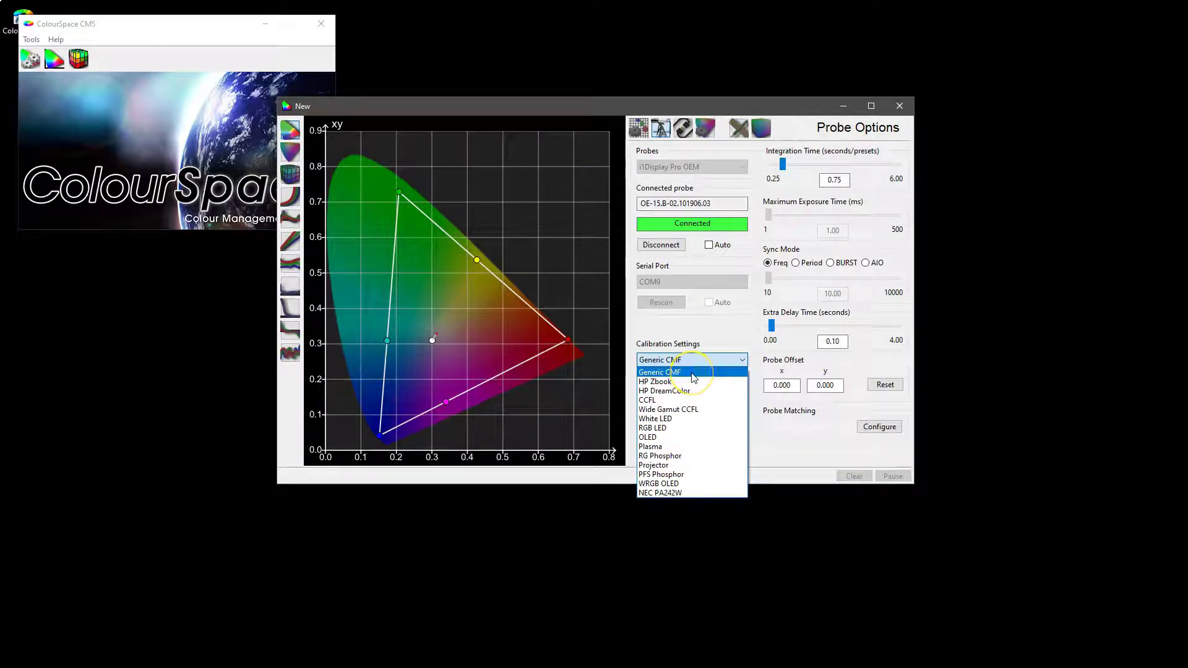
left_click(683, 428)
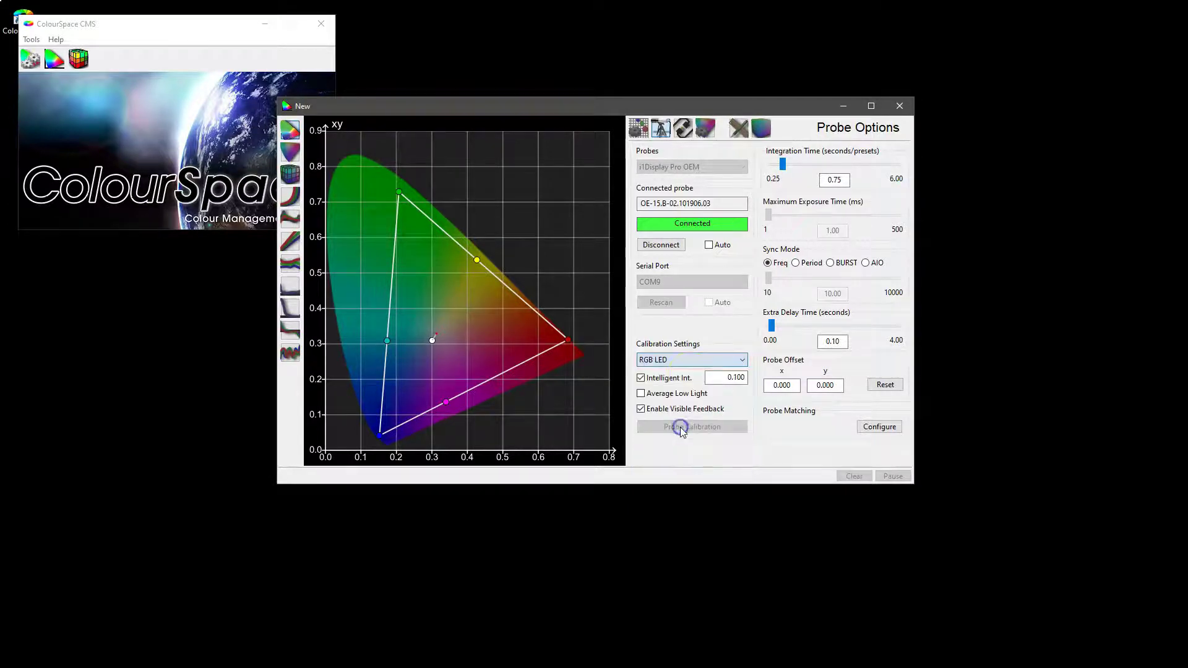
left_click(690, 360)
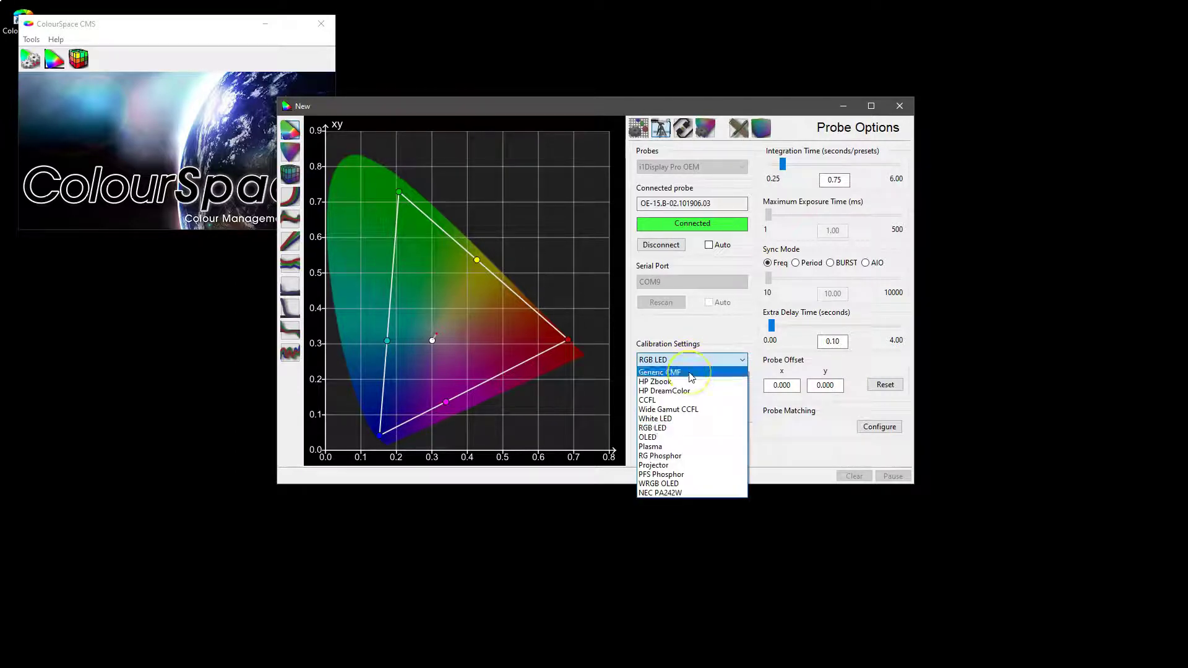
left_click(689, 373)
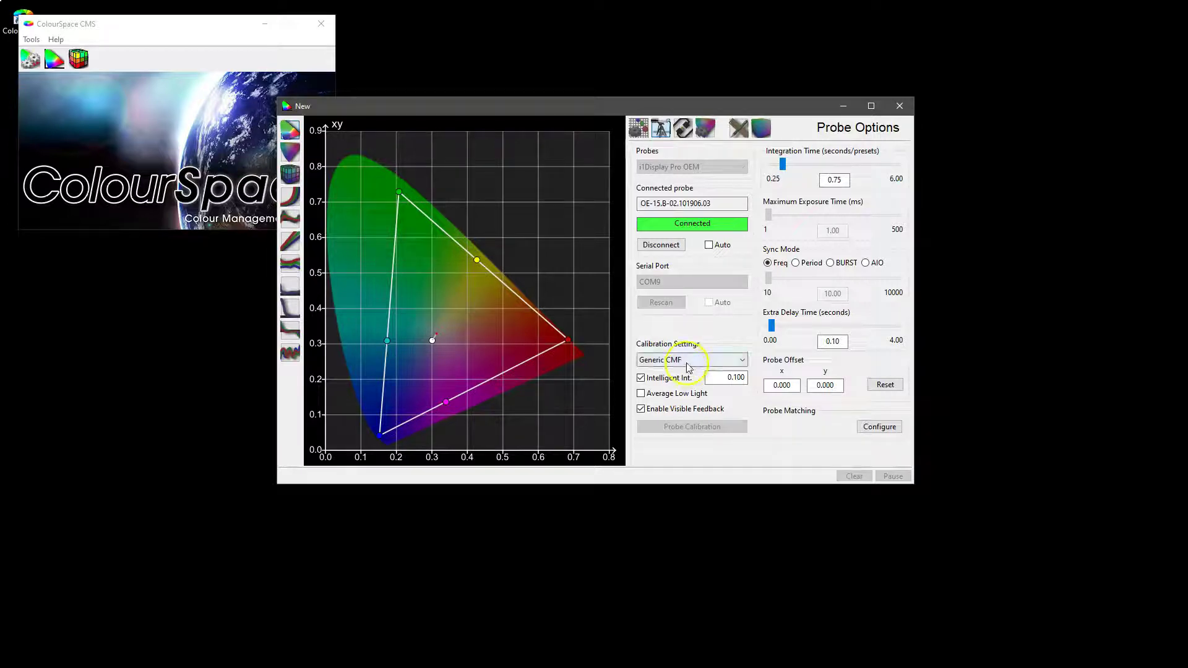
left_click(689, 360)
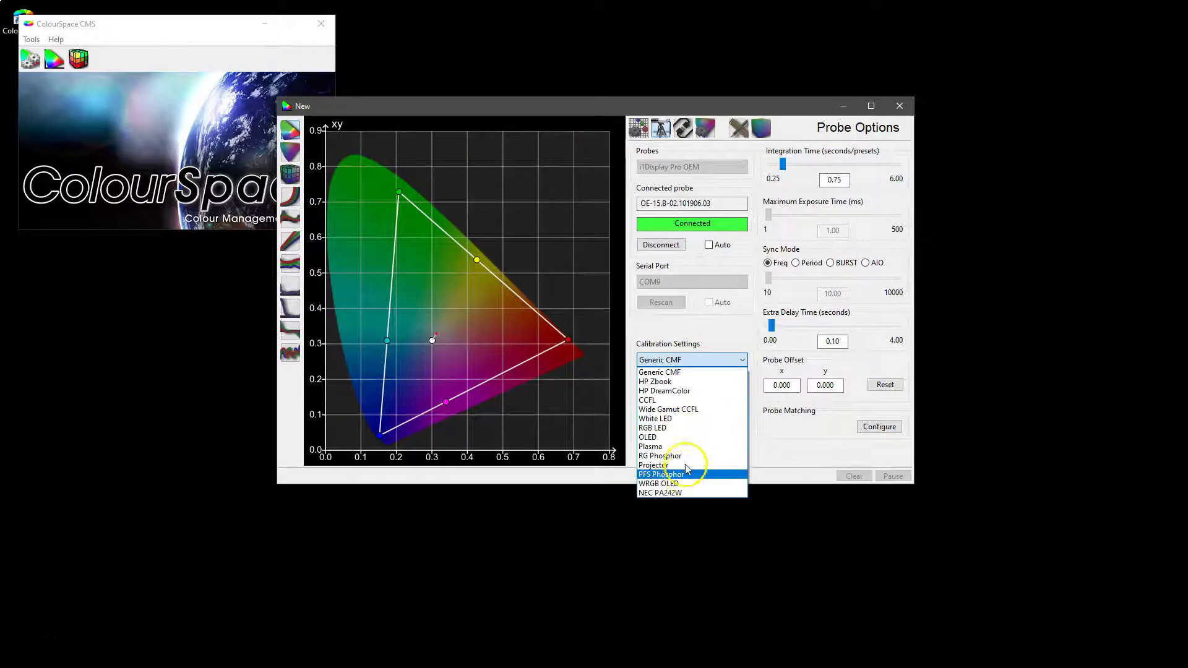
left_click(683, 366)
left_click(877, 426)
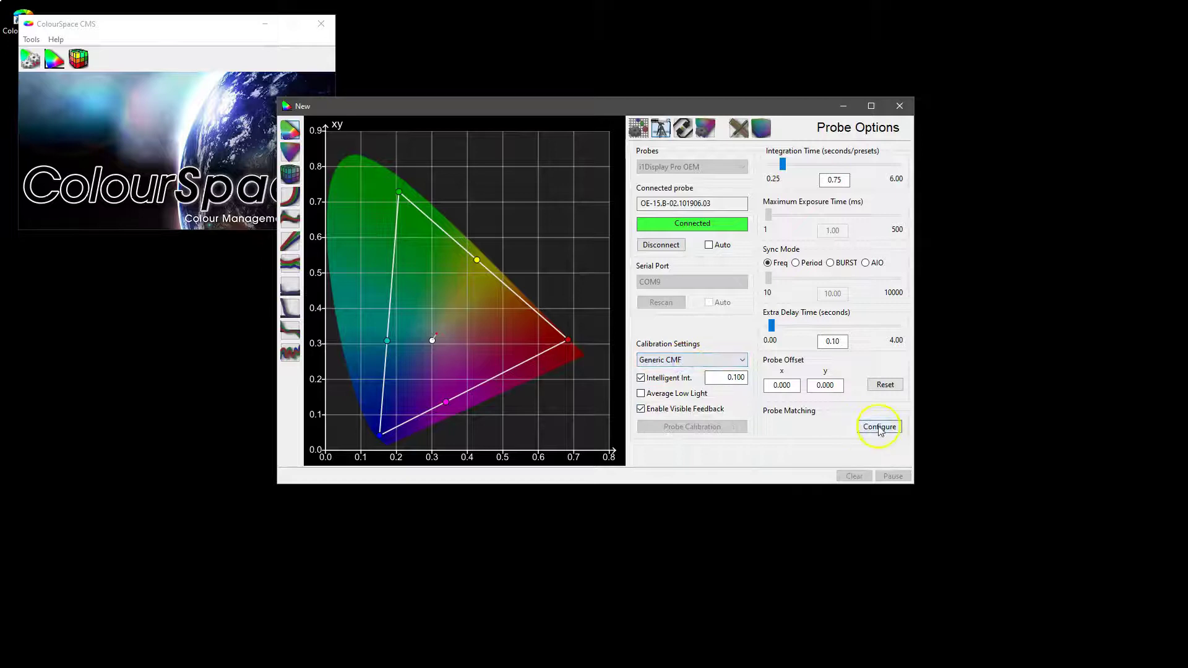
left_click_drag(671, 141, 632, 155)
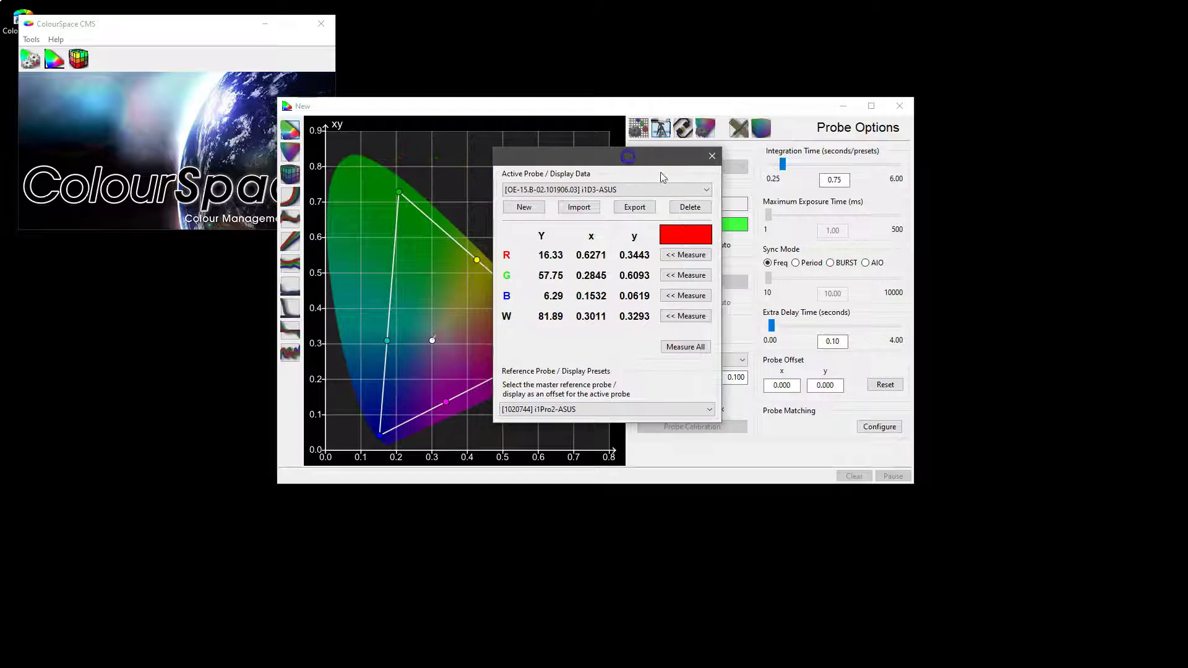
left_click(711, 157)
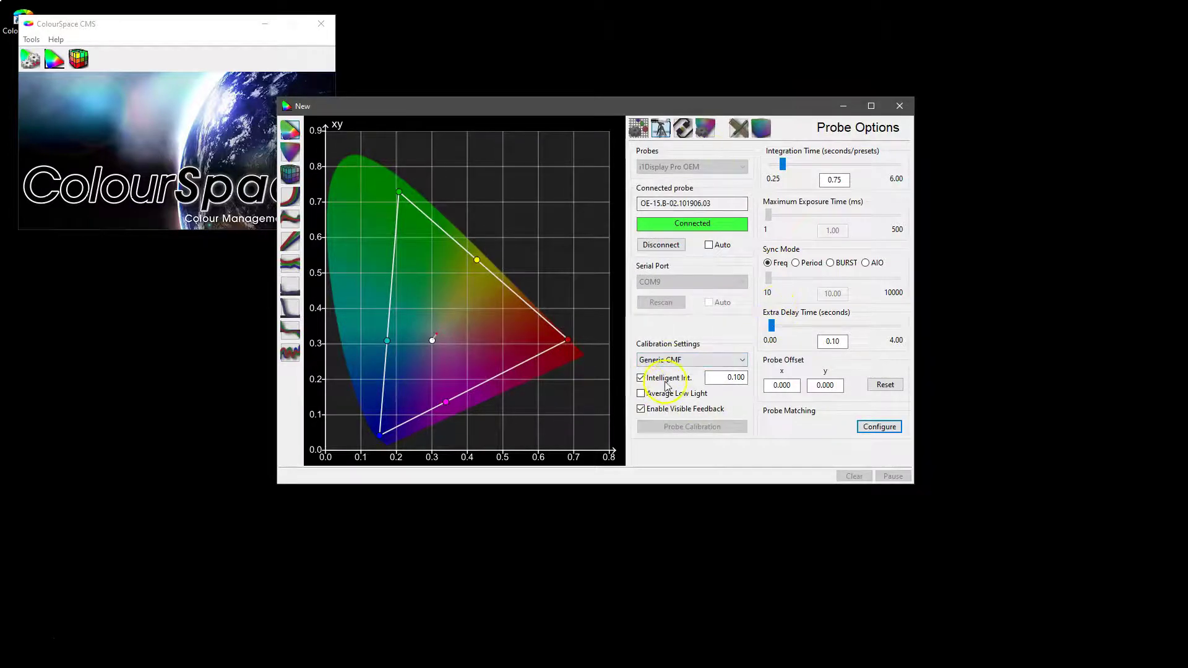
left_click_drag(724, 378, 745, 377)
Step: Start editing the Intelligent Int. threshold field for the i1Display Pro OEM probe
left_click(736, 377)
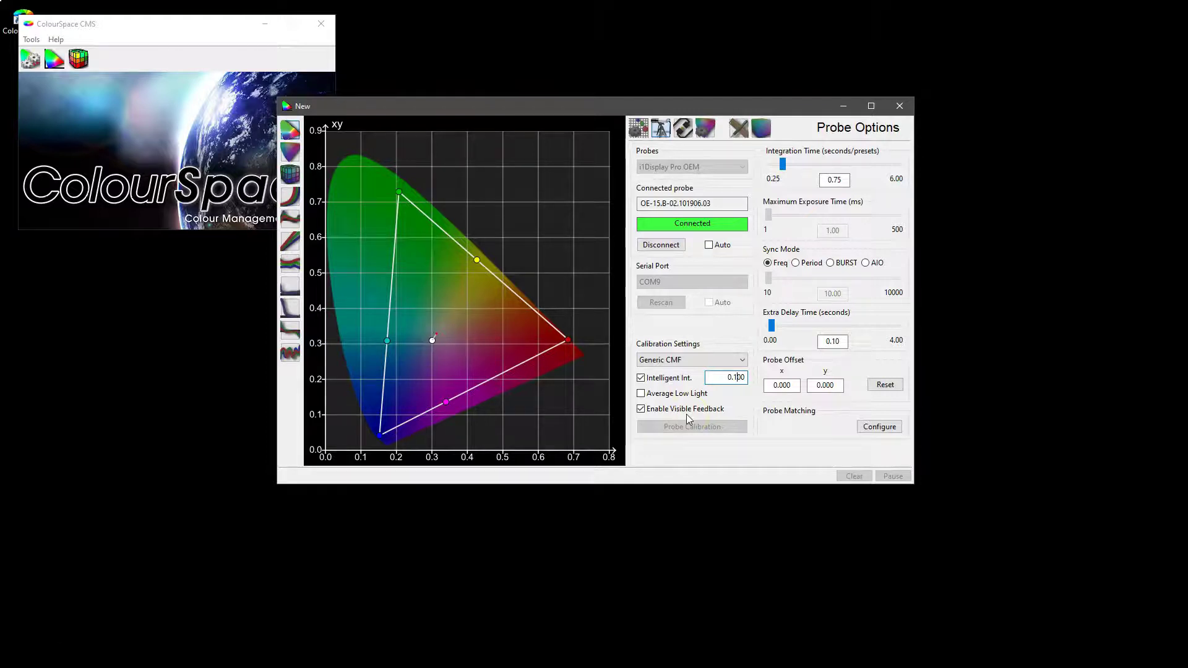
Step: Toggle Enable Visible Feedback off and back on, then try the greyed Probe Calibration button
left_click(641, 409)
left_click(641, 409)
left_click(693, 426)
Step: Raise the probe's integration time to 1.20 seconds
mouse_move(783, 164)
left_mouse_down()
mouse_move(816, 165)
mouse_move(798, 163)
left_mouse_up()
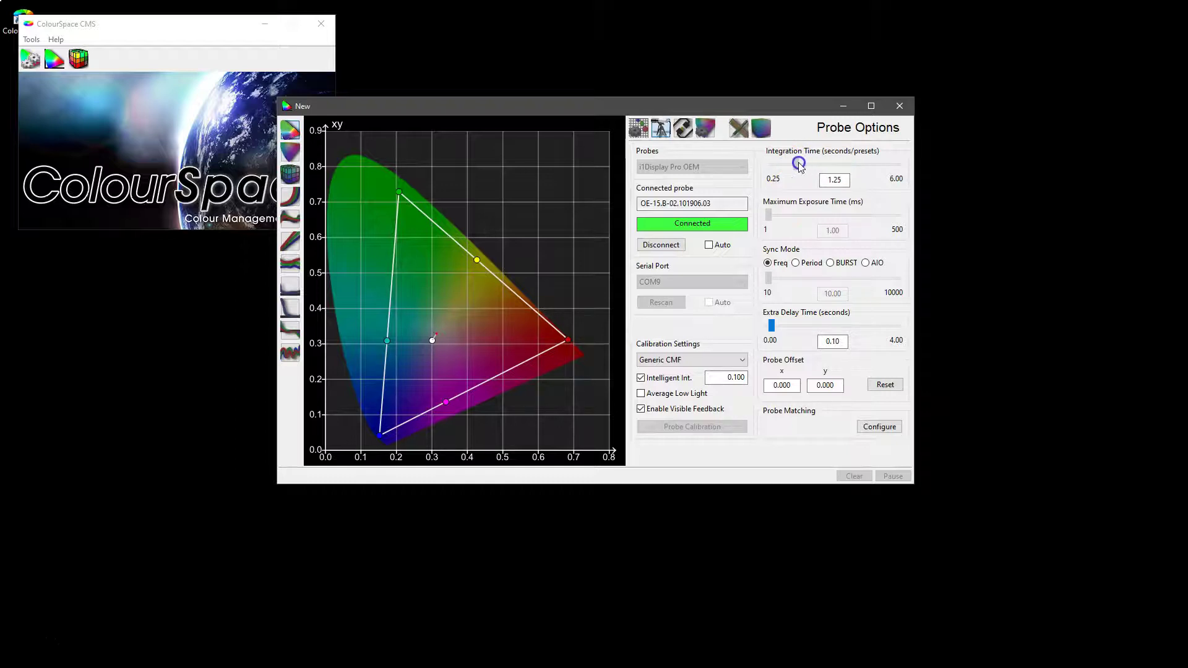
left_click(842, 180)
key("BackSpace")
key("Return")
Step: Return the integration time to 0.75 seconds
scroll(838, 180, "down", 2)
left_click(785, 164)
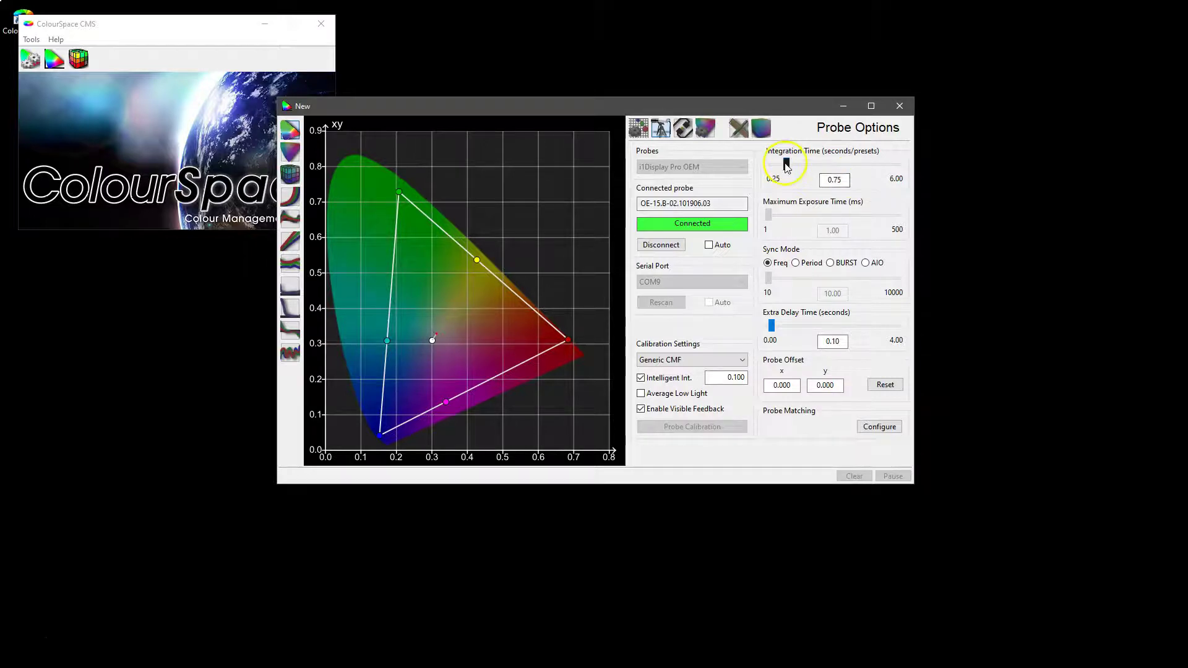
left_click(843, 180)
left_click(784, 165)
left_click(784, 166)
left_click(852, 181)
key("alt+Tab")
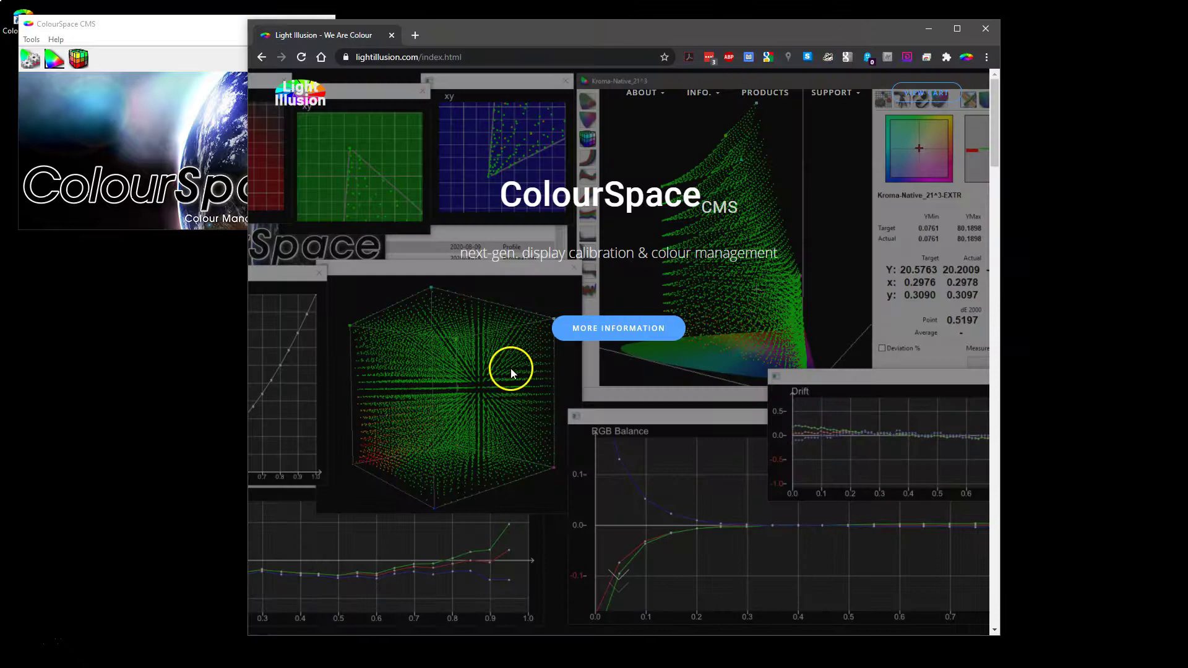
left_click(818, 107)
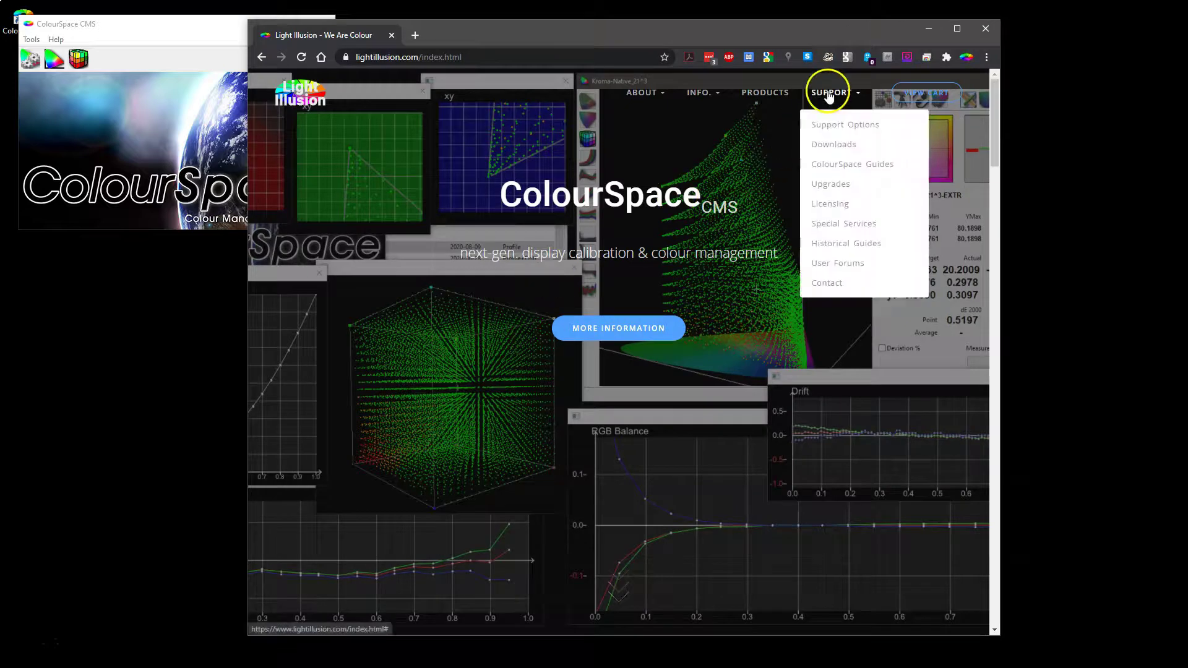
left_click(834, 166)
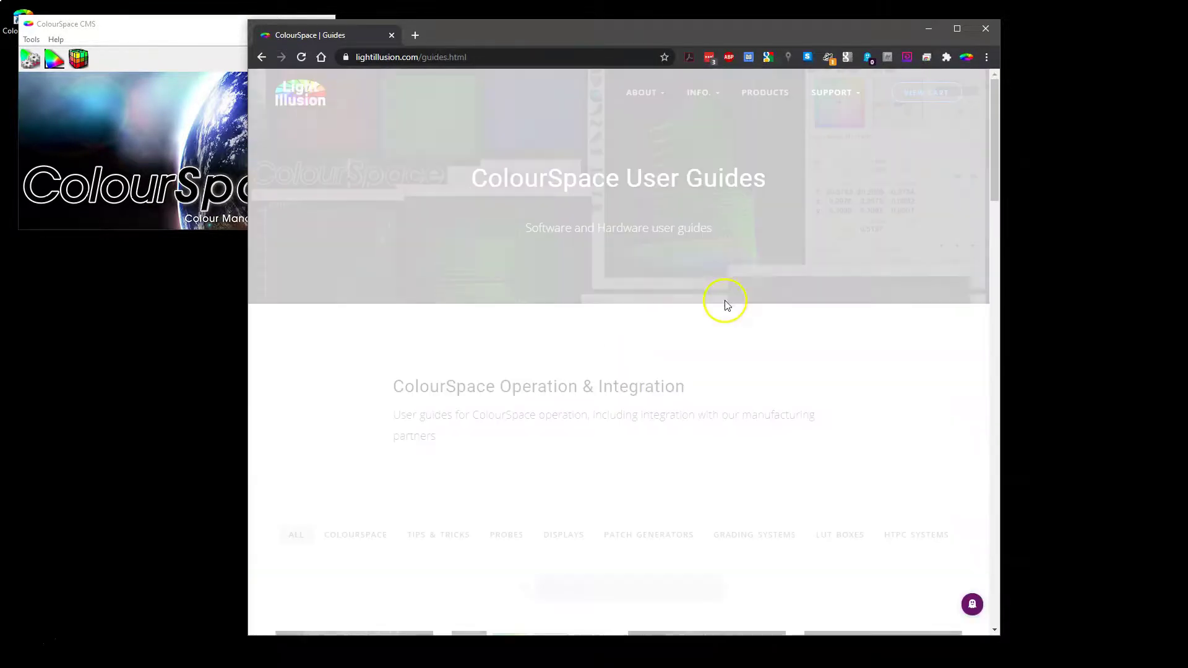
scroll(708, 318, "down", 5)
scroll(701, 328, "down", 8)
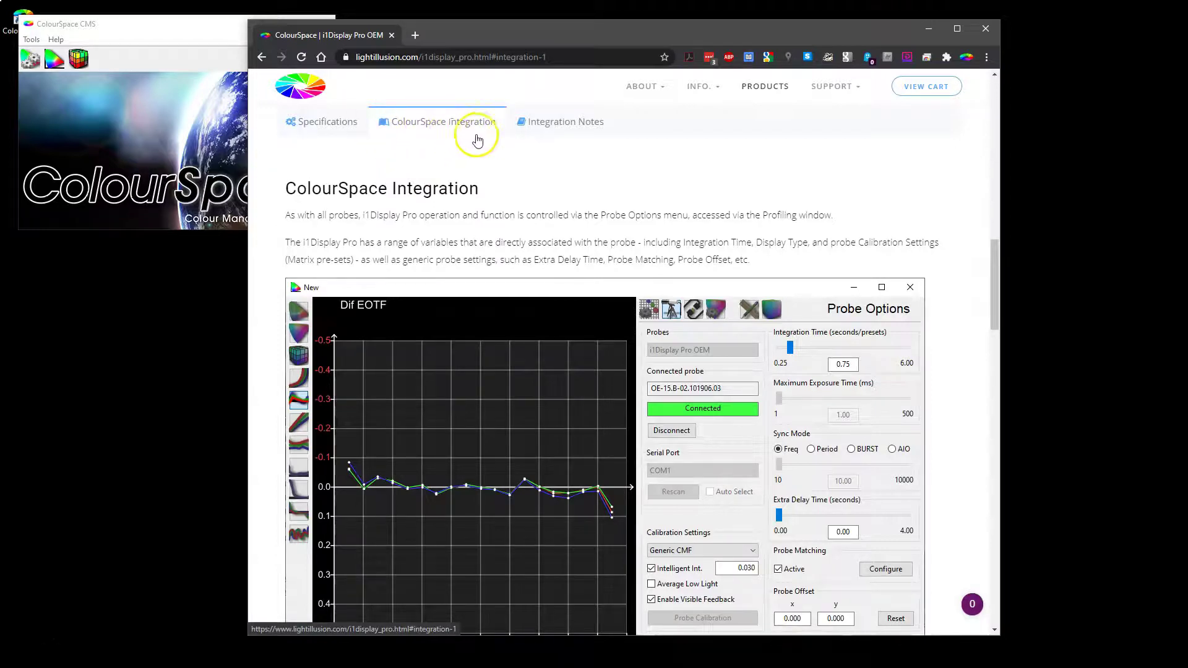
scroll(624, 365, "down", 6)
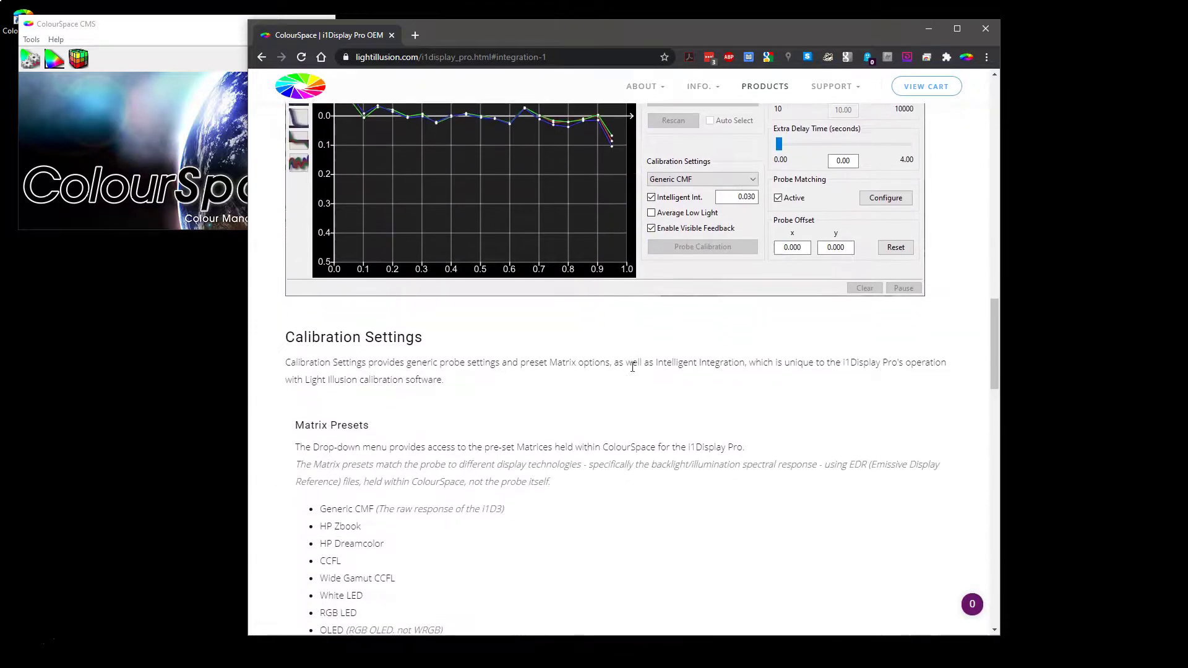
scroll(631, 368, "down", 6)
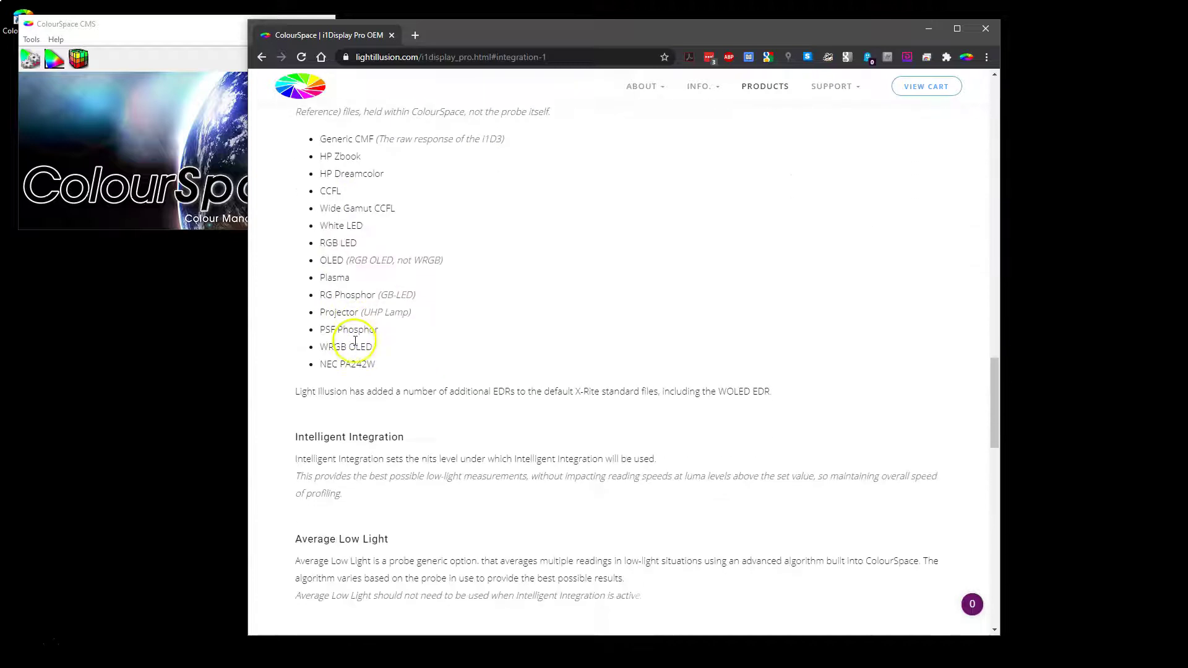
scroll(355, 341, "down", 7)
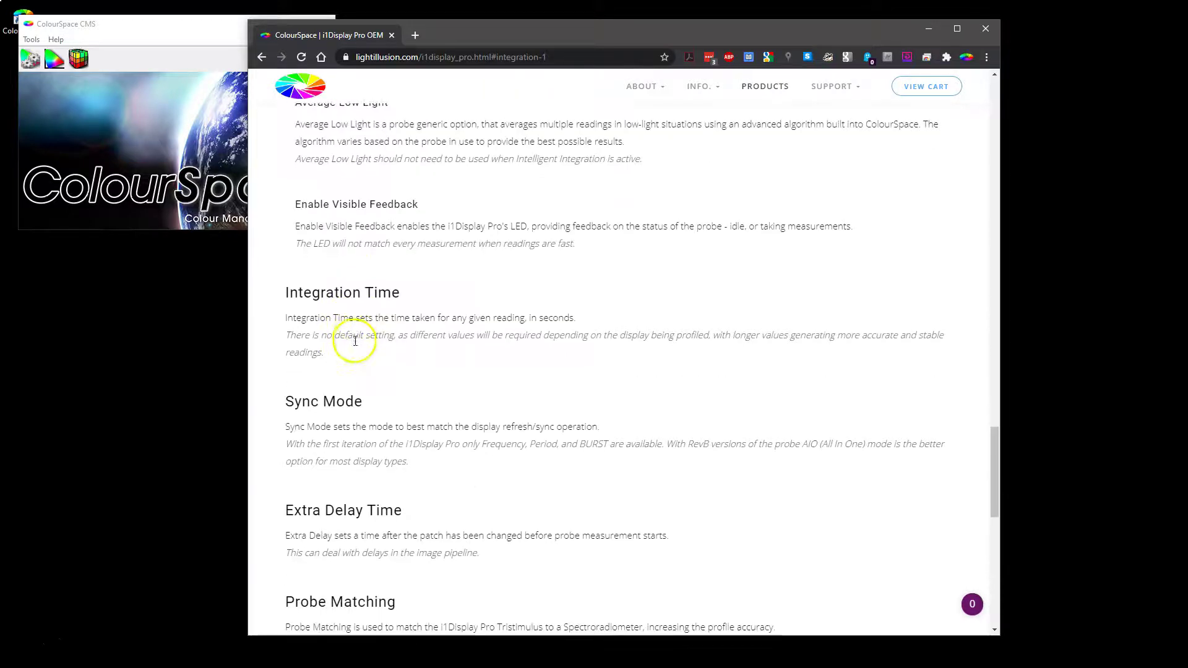
scroll(356, 340, "down", 6)
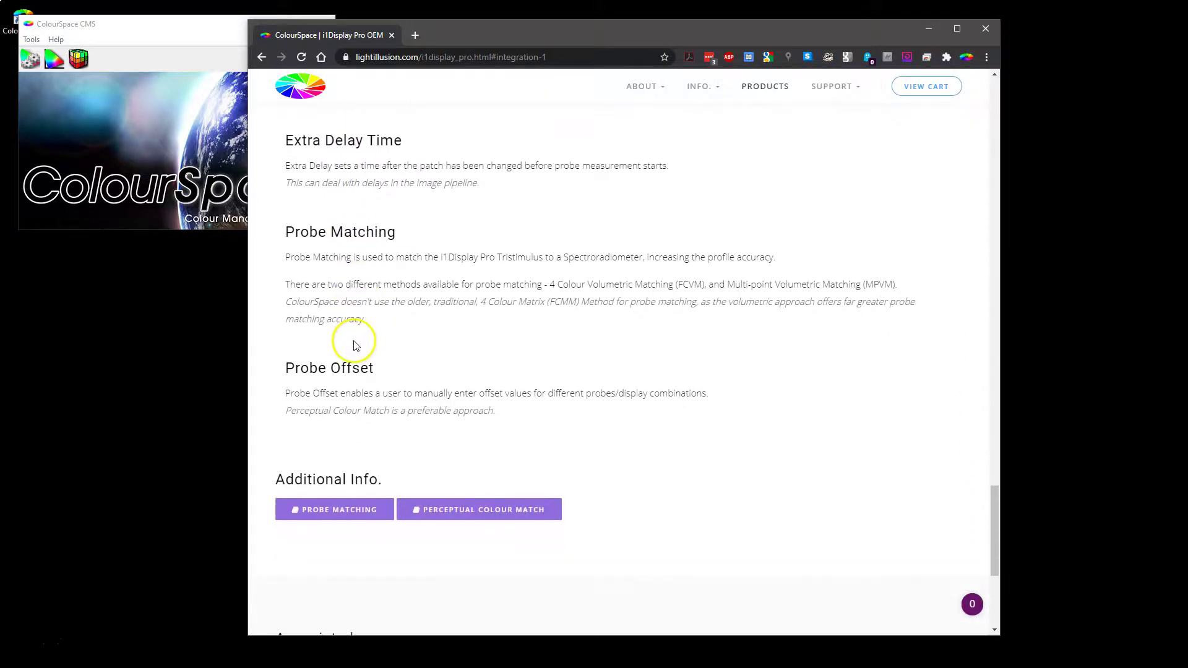
scroll(355, 341, "up", 19)
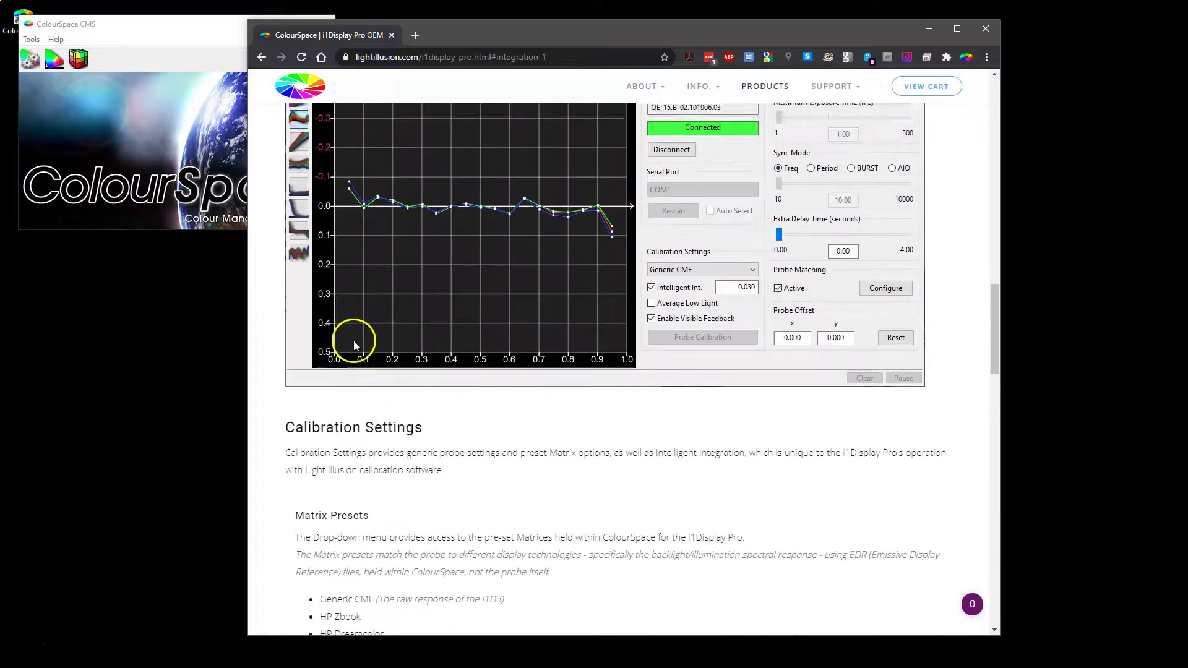
scroll(354, 340, "up", 5)
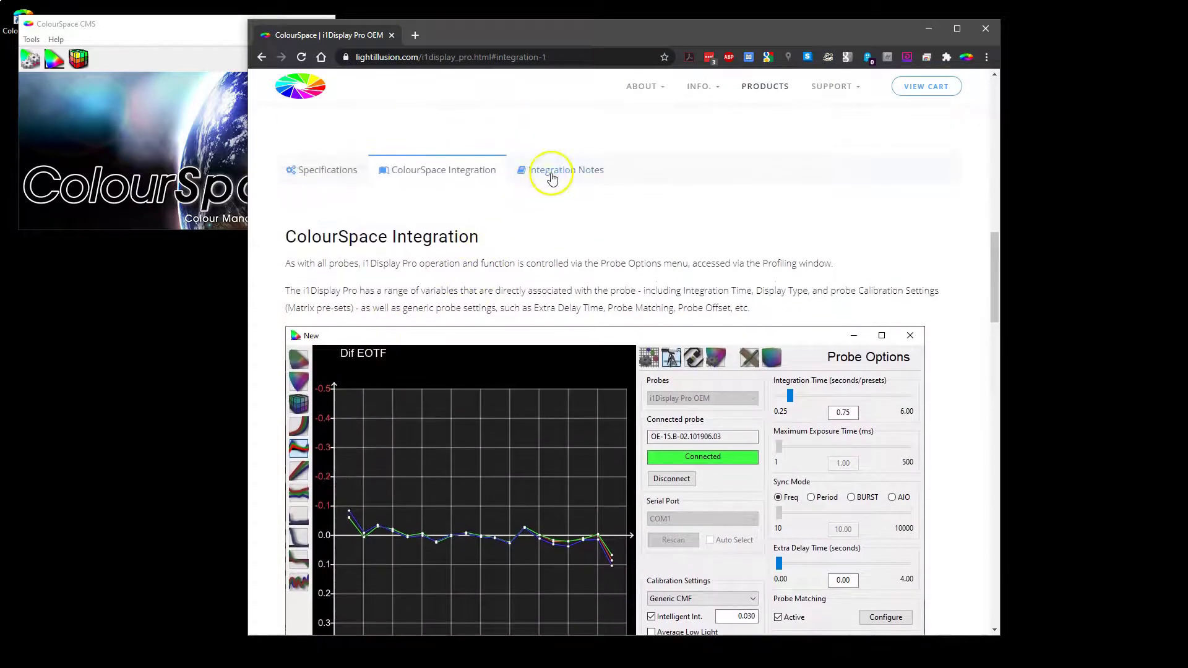
Step: Read the Integration Notes on Freq., Period, BURST, AIO sync modes and Intelligent Integration
left_click(552, 179)
scroll(638, 325, "down", 1)
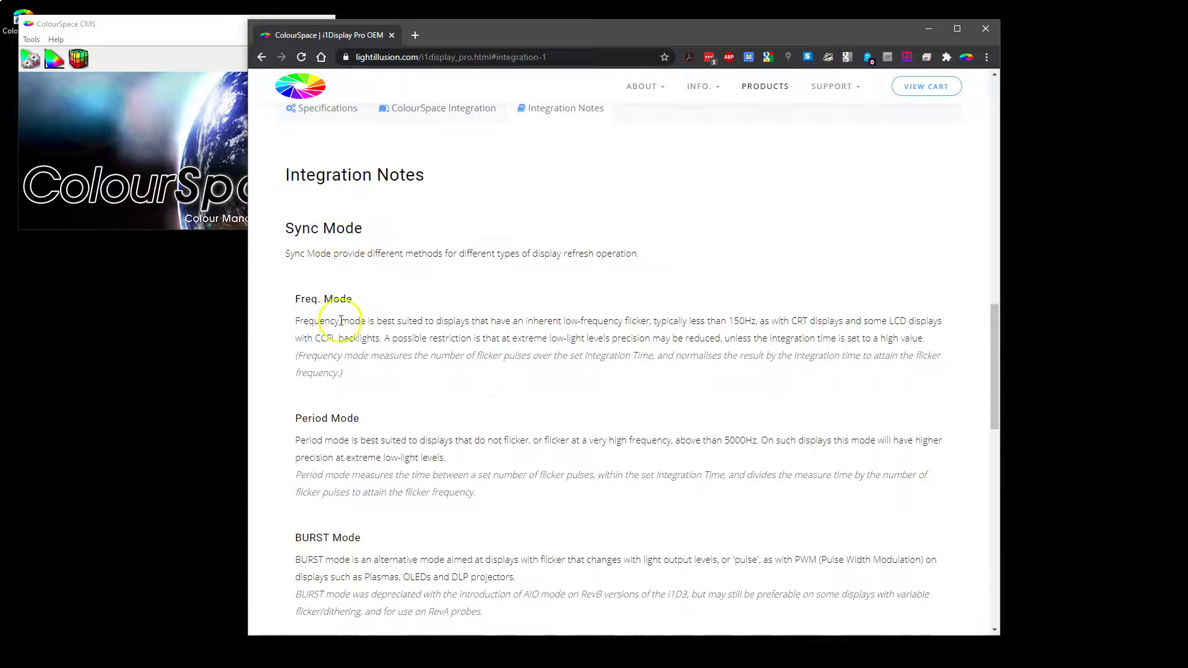
scroll(396, 353, "down", 1)
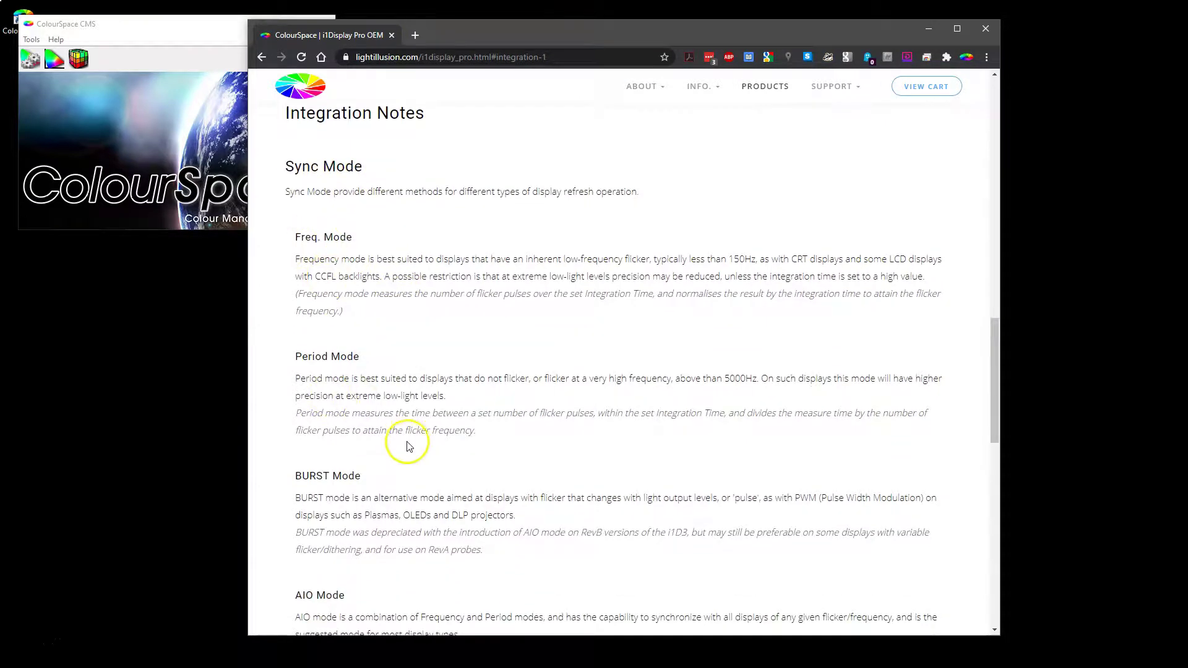
scroll(408, 445, "down", 4)
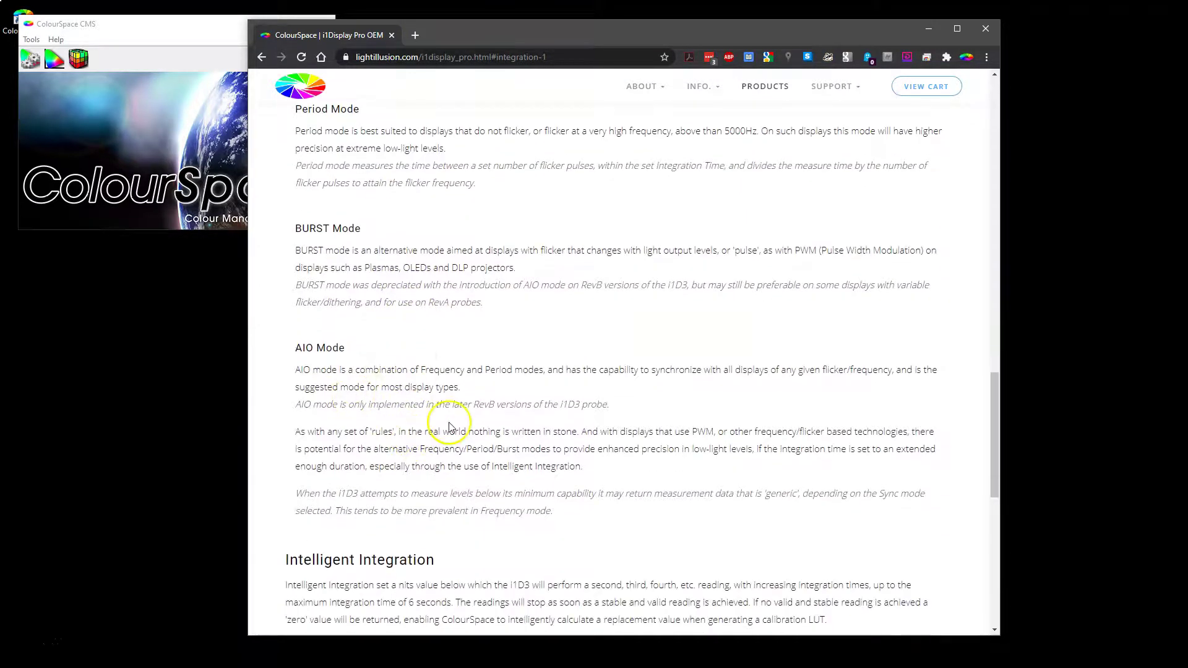
scroll(449, 427, "down", 3)
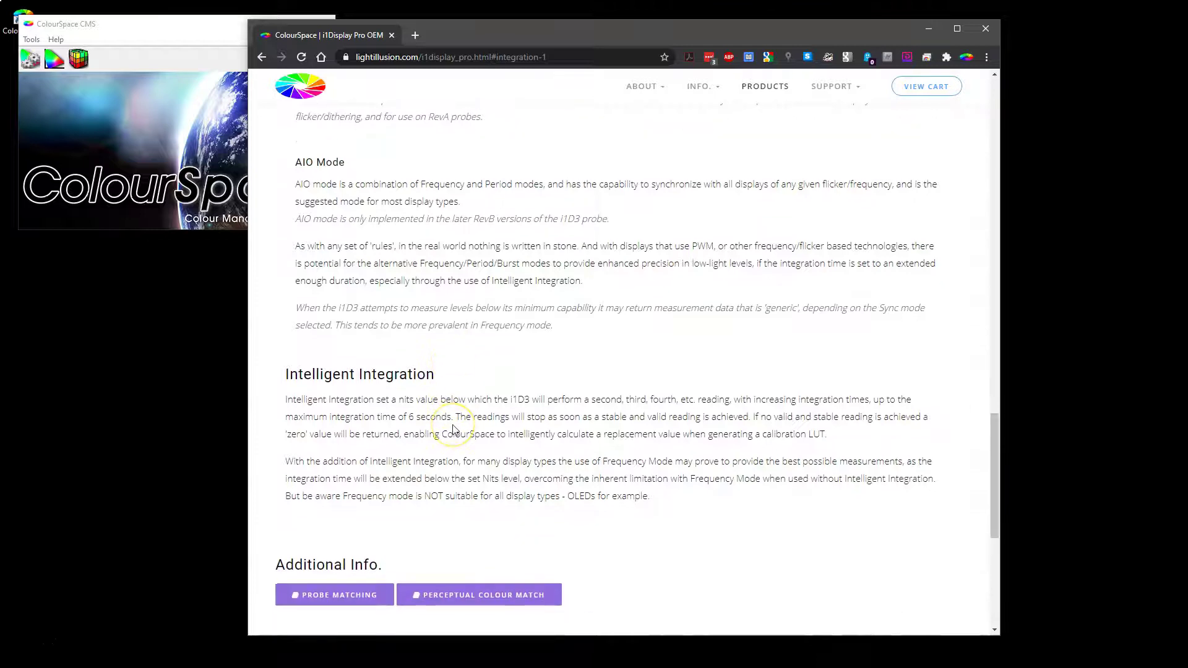
left_click(452, 429)
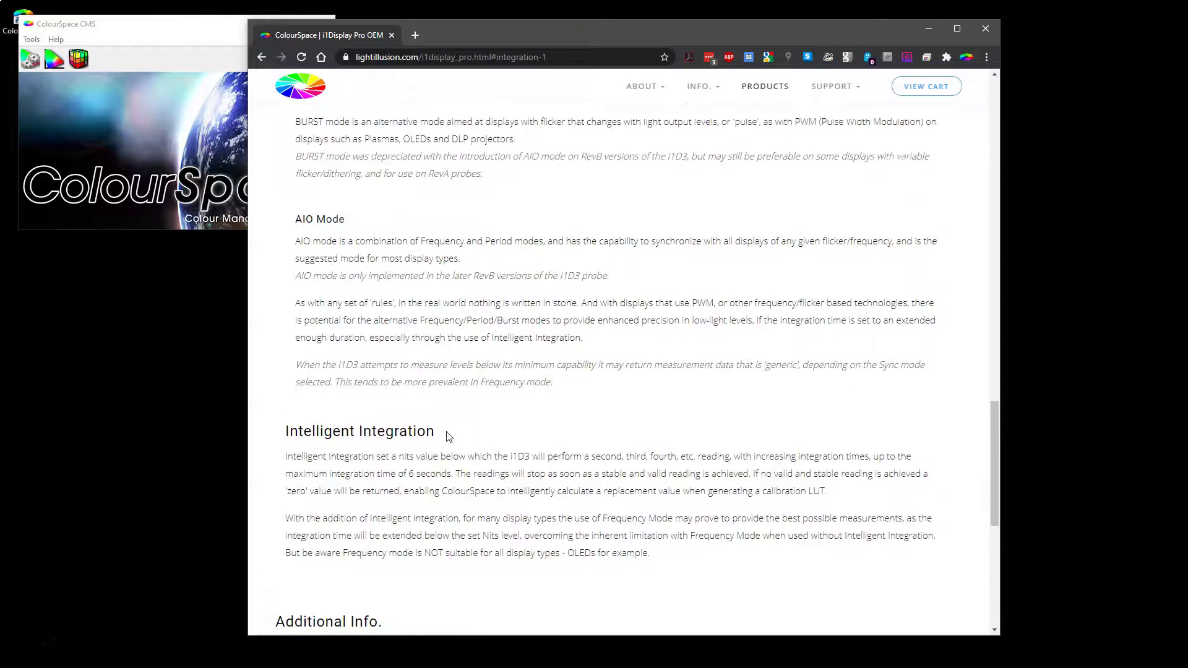
left_click(300, 383)
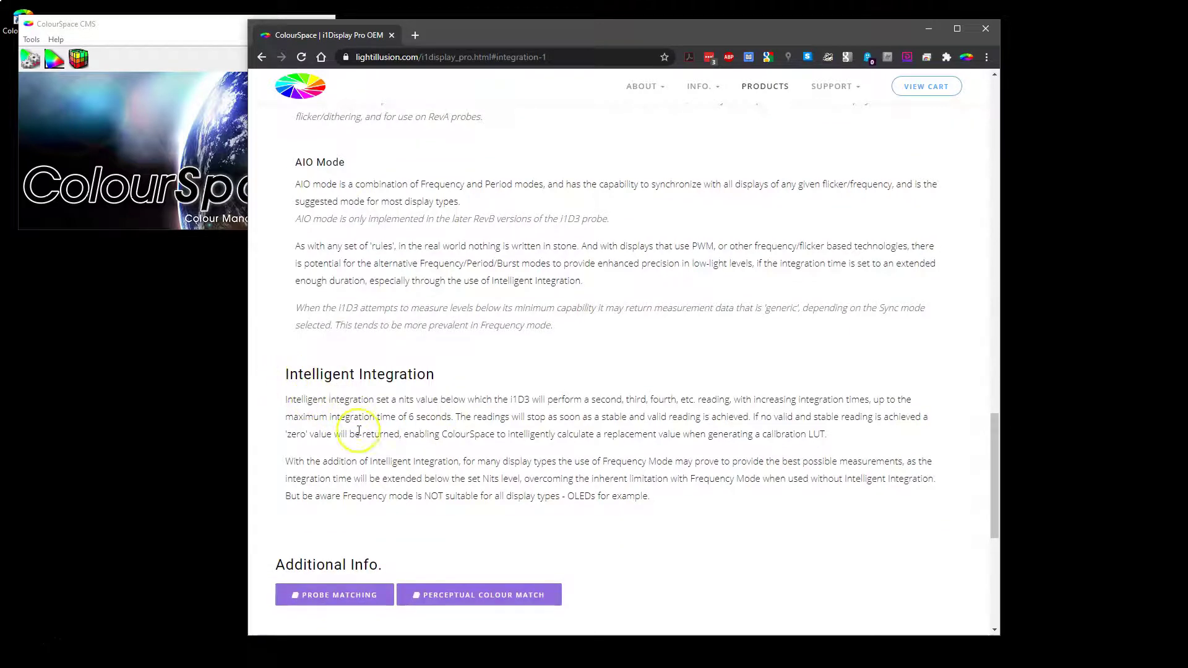
scroll(527, 481, "up", 4)
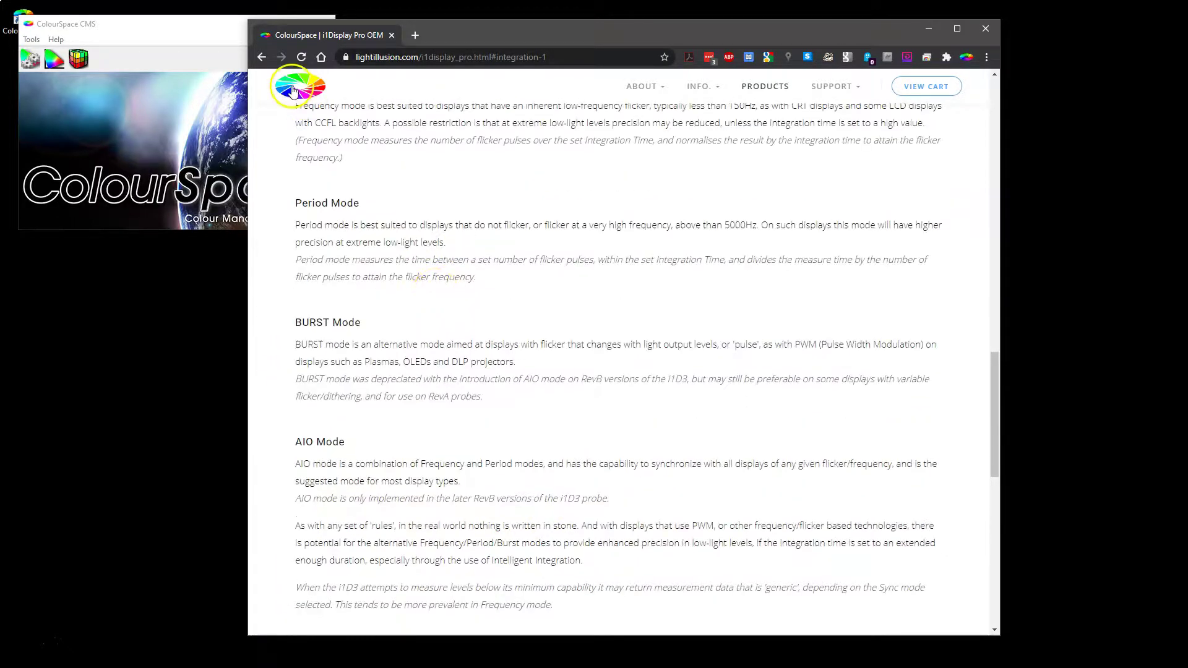
Step: Go back to the Light Illusion home page, then minimize Chrome to reveal ColourSpace
left_click(300, 87)
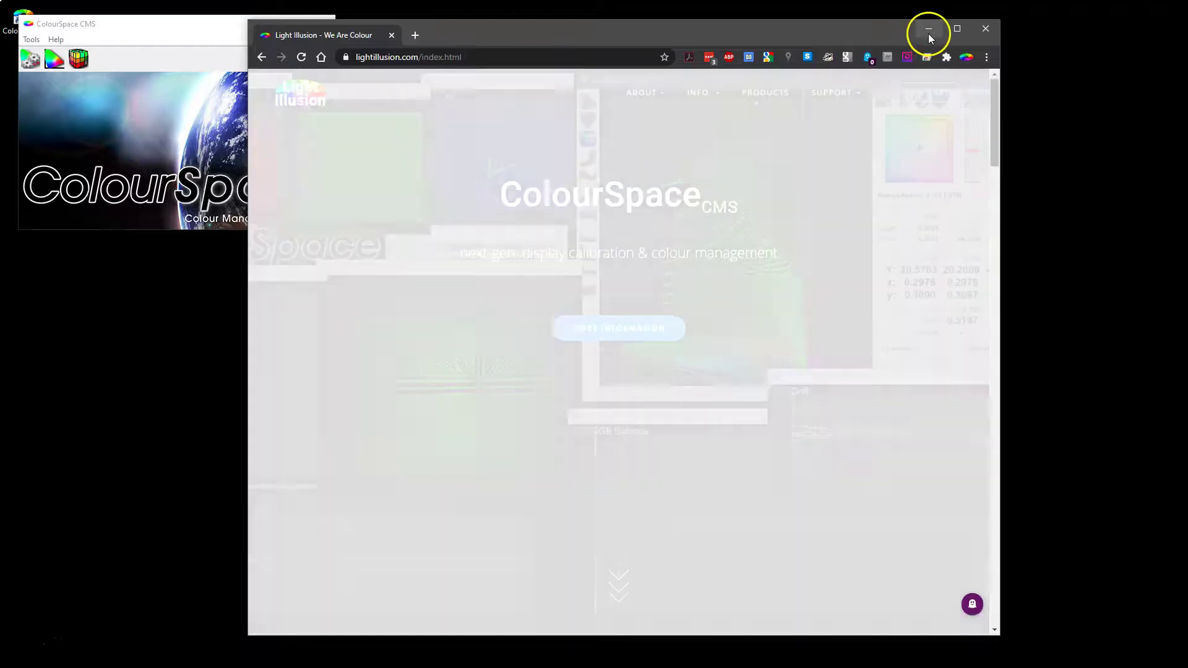
left_click(928, 34)
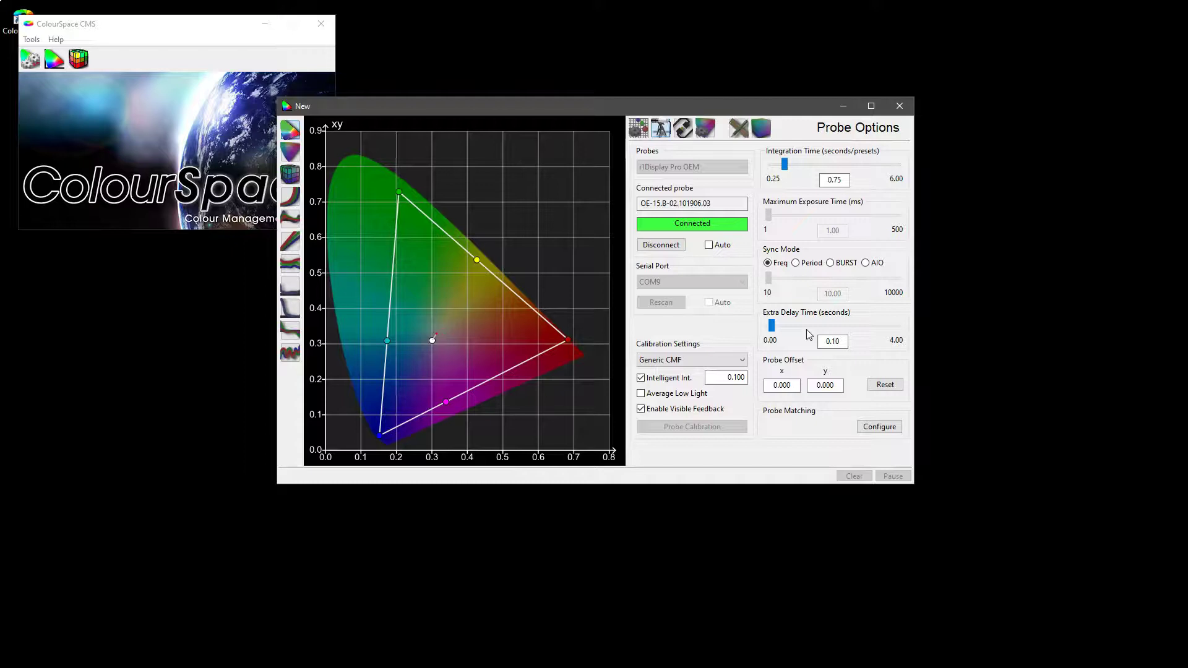
left_click(791, 338)
Step: Set the Extra Delay Time to 0.11 seconds using the slider and value box
mouse_move(771, 326)
left_mouse_down()
mouse_move(805, 324)
mouse_move(777, 325)
left_mouse_up()
left_click(841, 341)
key("BackSpace")
key("BackSpace")
type("11")
Step: Commit the Extra Delay Time at 0.12 s, leaving Probe Offset x at 0.000
left_click(780, 385)
left_click(804, 396)
Step: Disconnect the i1Display Pro and open the Probe Matching configuration dialog
left_click(667, 246)
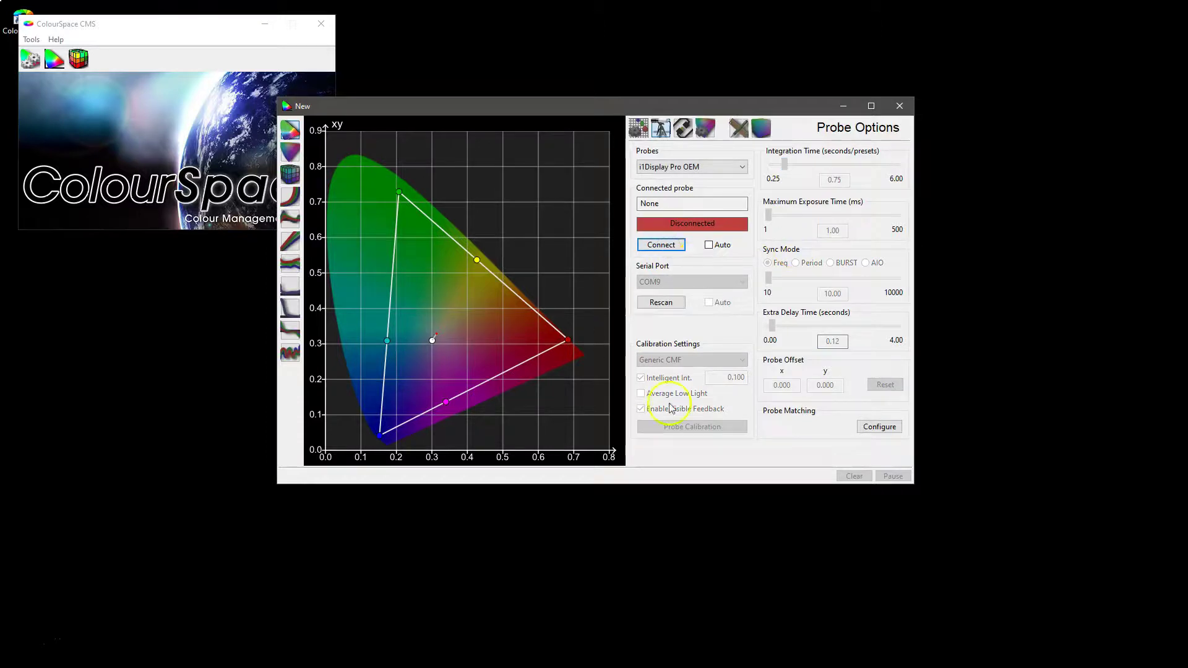
left_click(879, 426)
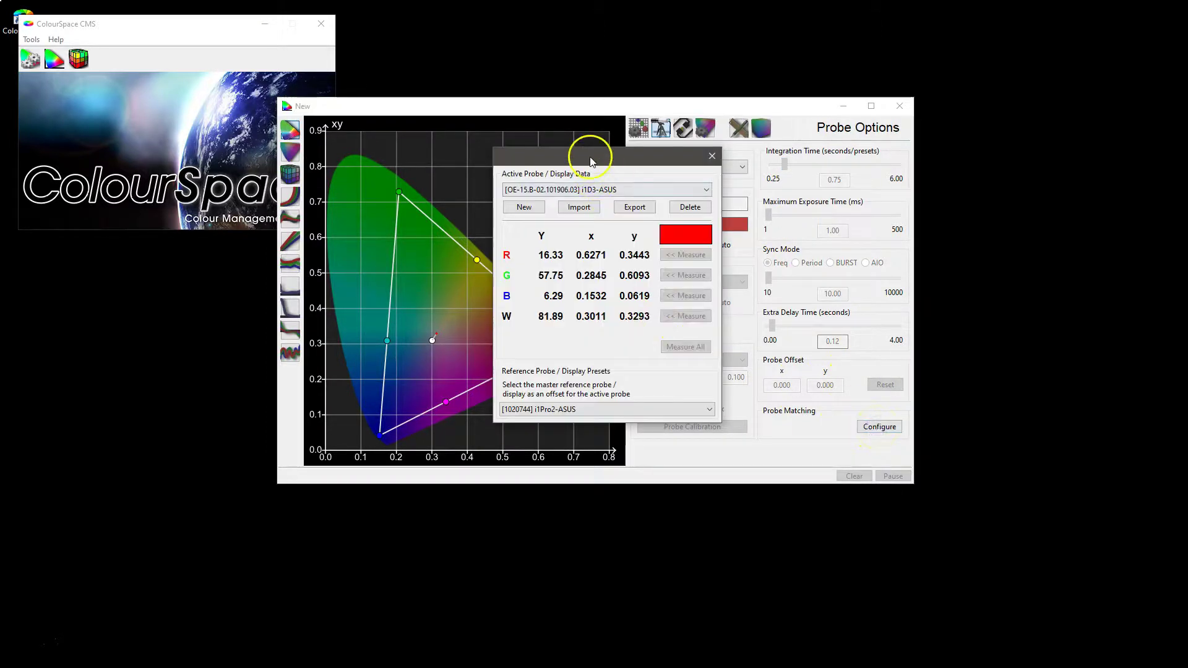
left_click_drag(588, 151, 441, 153)
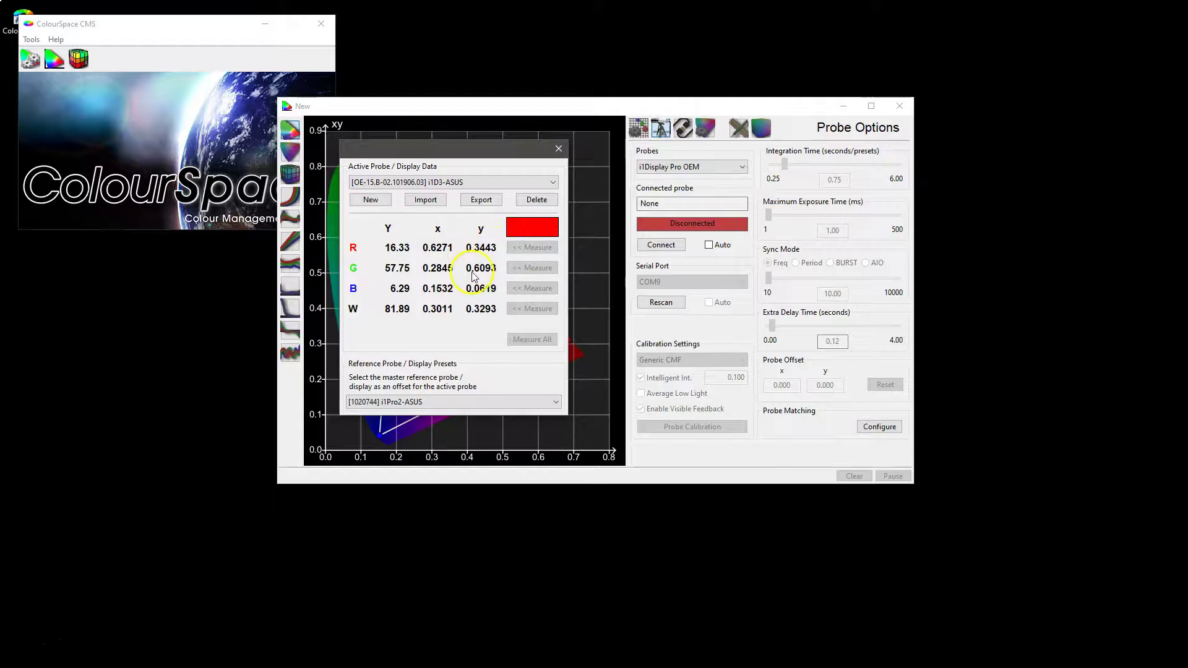
Step: Make Kroma-CR100 the active probe and try Kroma-CR250 as the reference probe
left_click(426, 182)
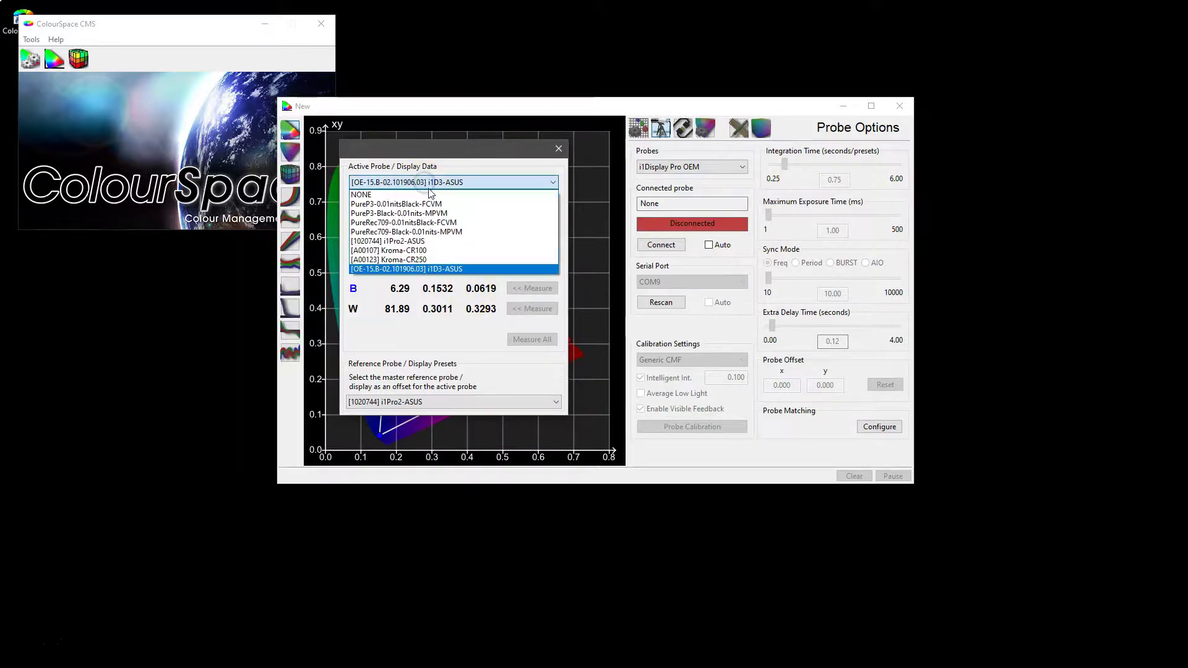
left_click(440, 251)
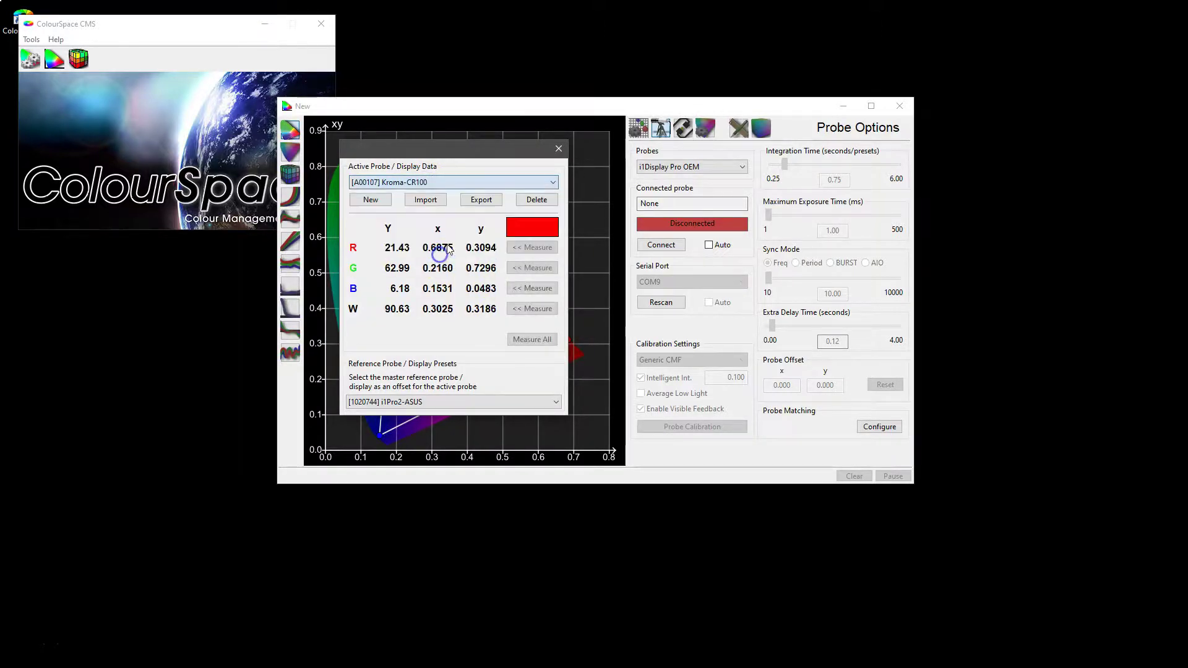
left_click(443, 402)
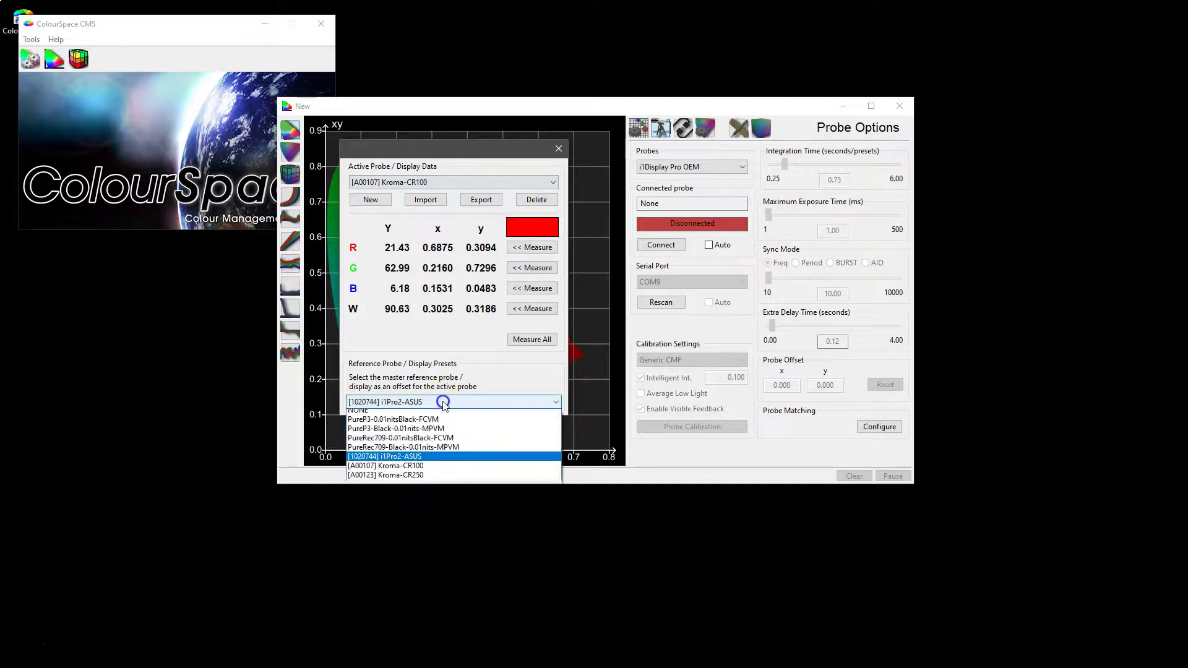
left_click(444, 479)
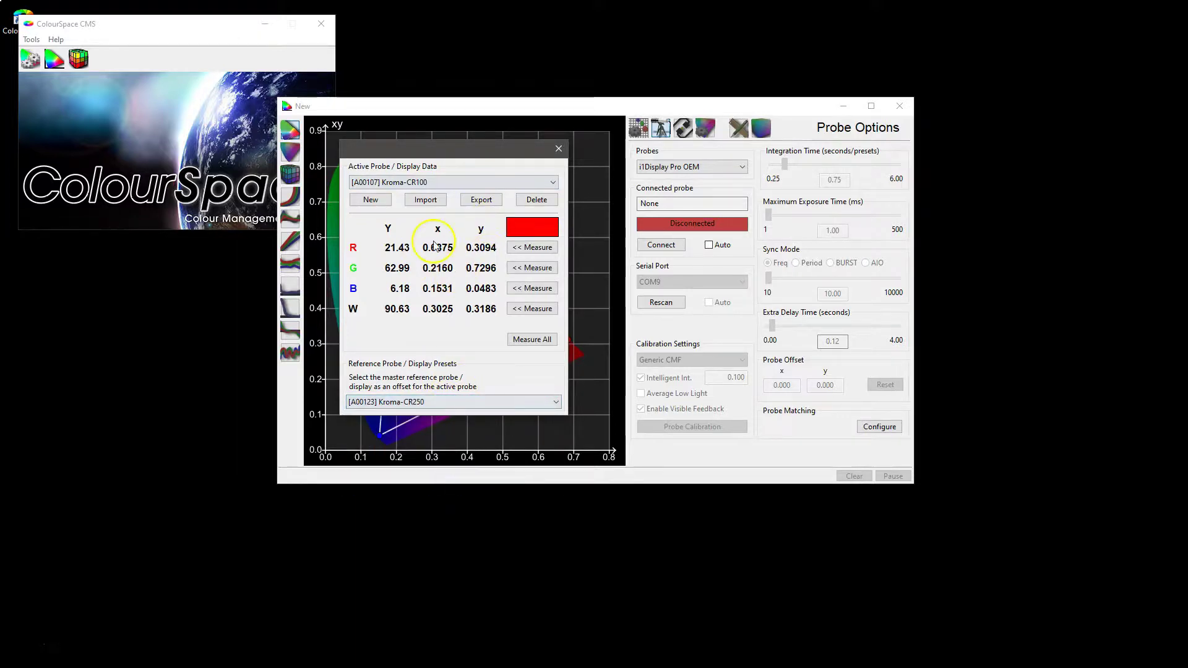
left_click_drag(425, 148, 449, 159)
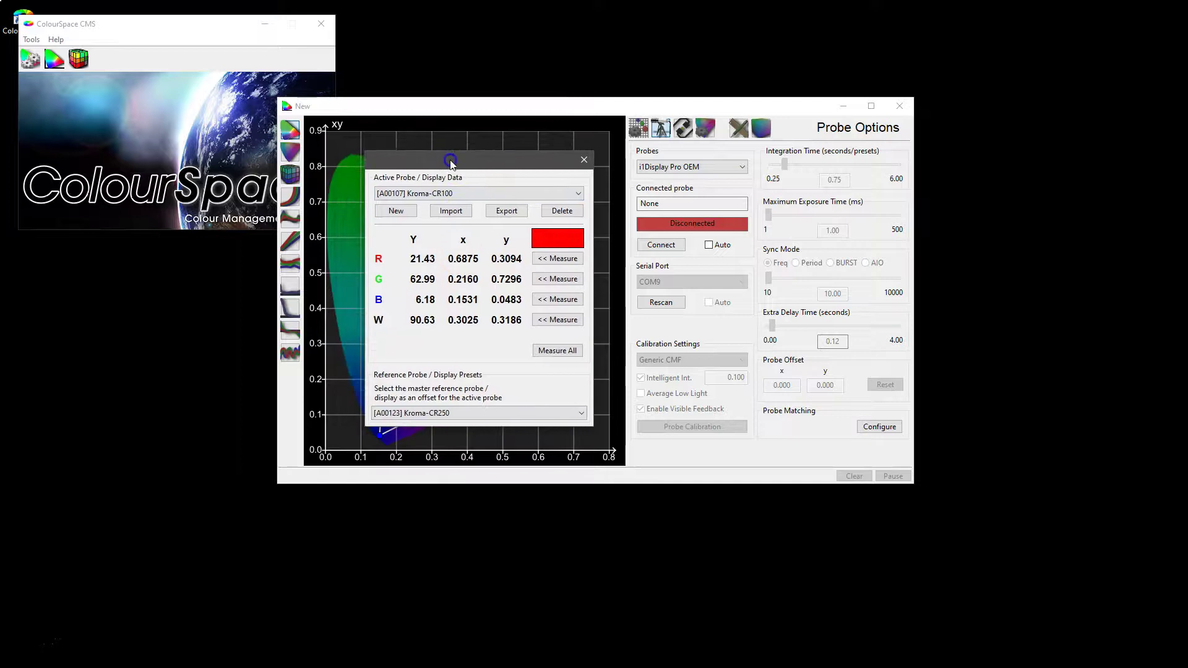
left_click(532, 405)
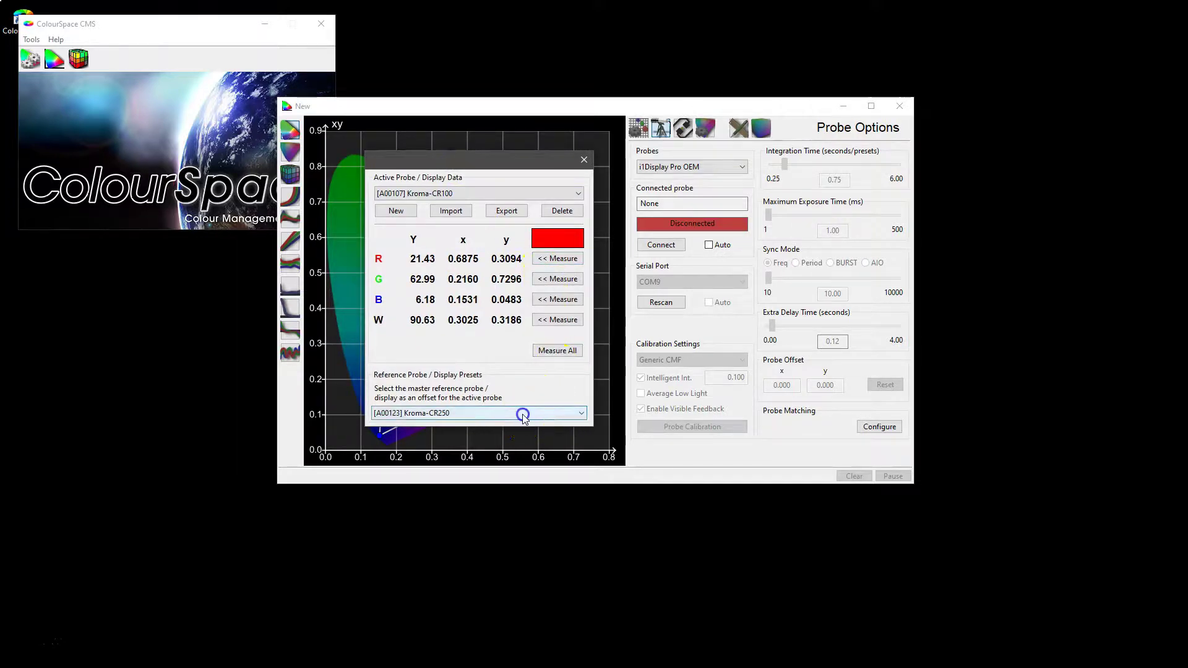
Step: Clear the reference probe, reconnect the probe, and move the measurement patch window right
left_click(518, 421)
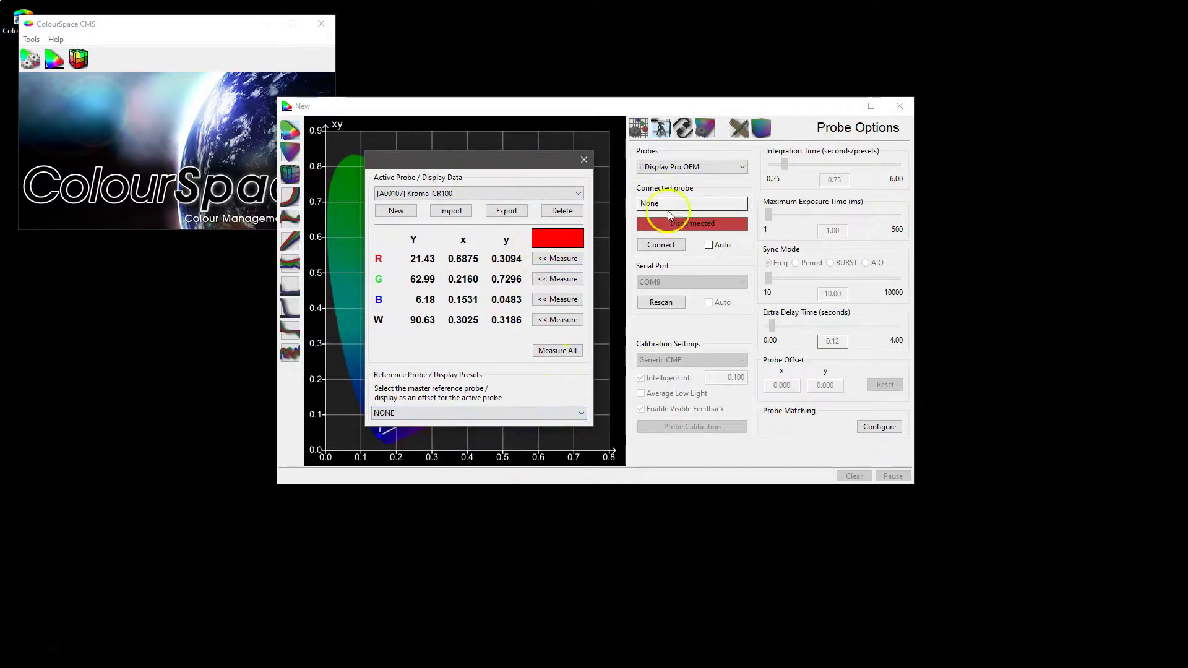
left_click(660, 245)
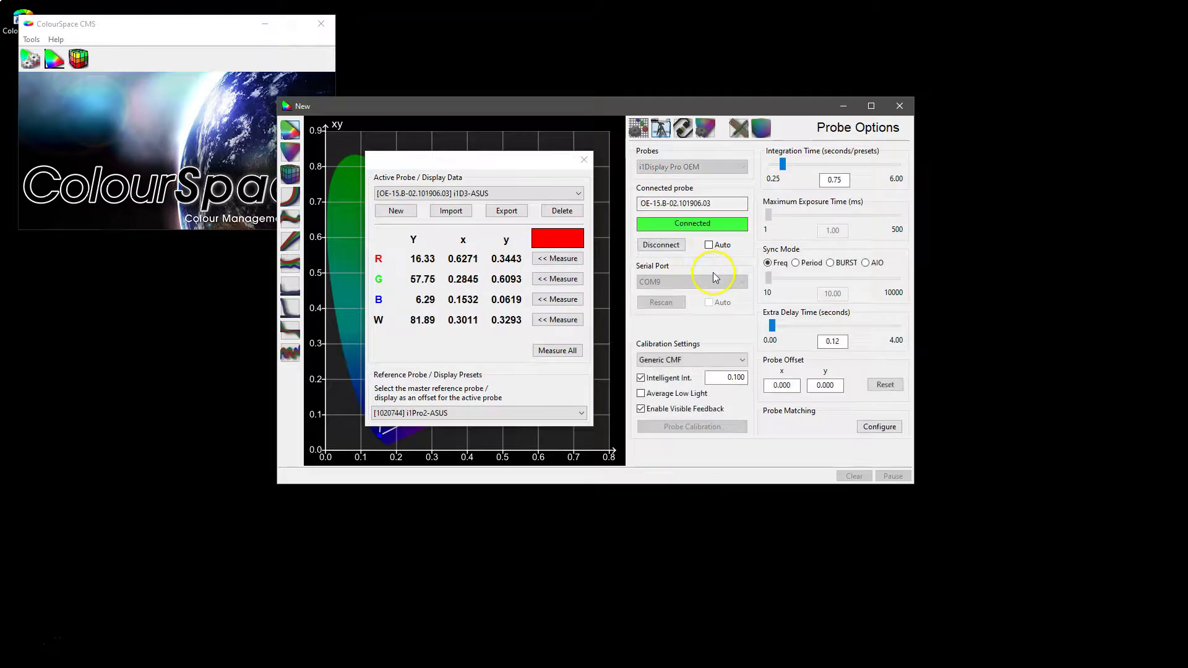
left_click(553, 239)
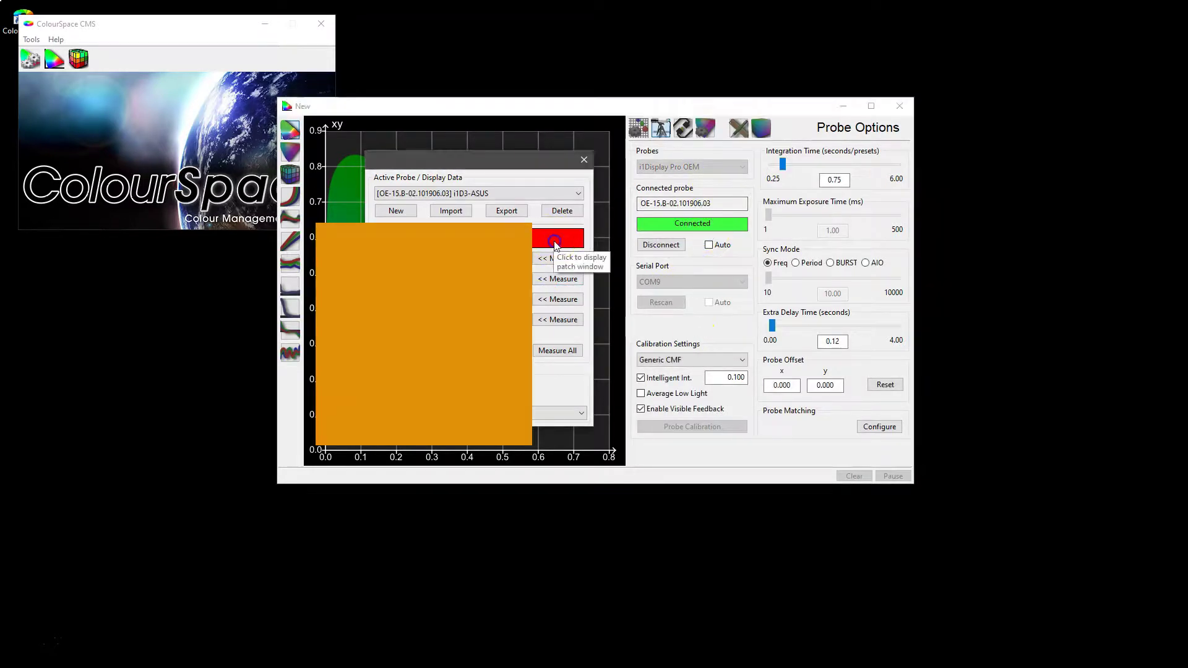
left_click_drag(439, 293, 1015, 241)
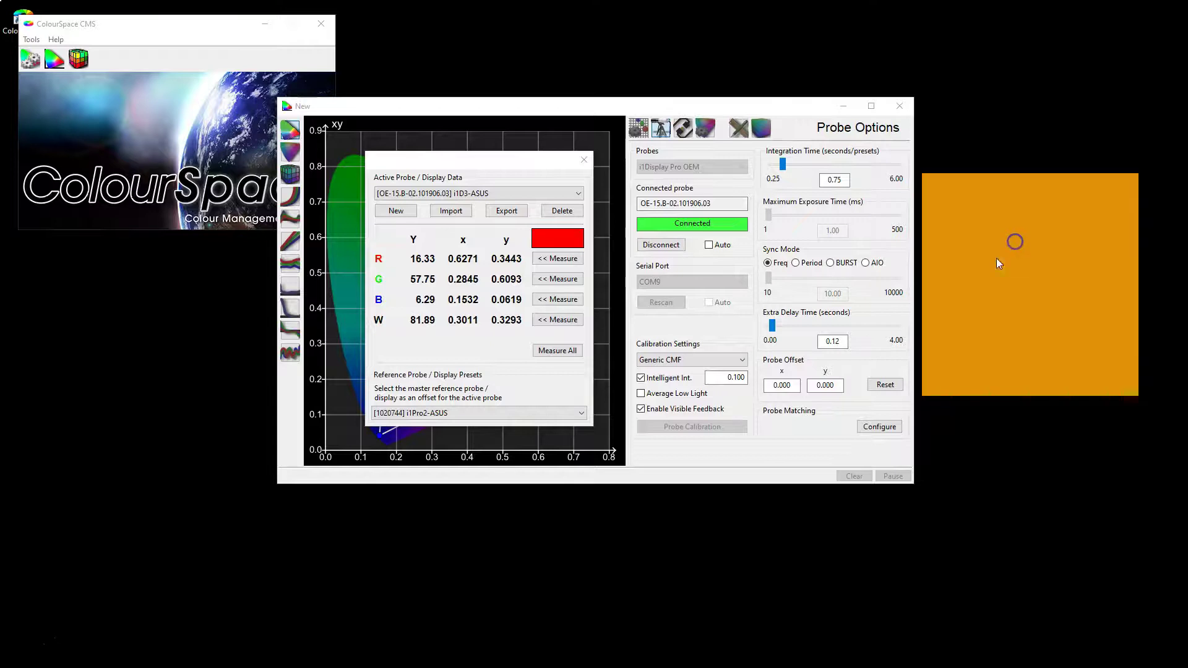
Step: Set both the reference preset and the active probe data to NONE
left_click(396, 211)
left_click(557, 413)
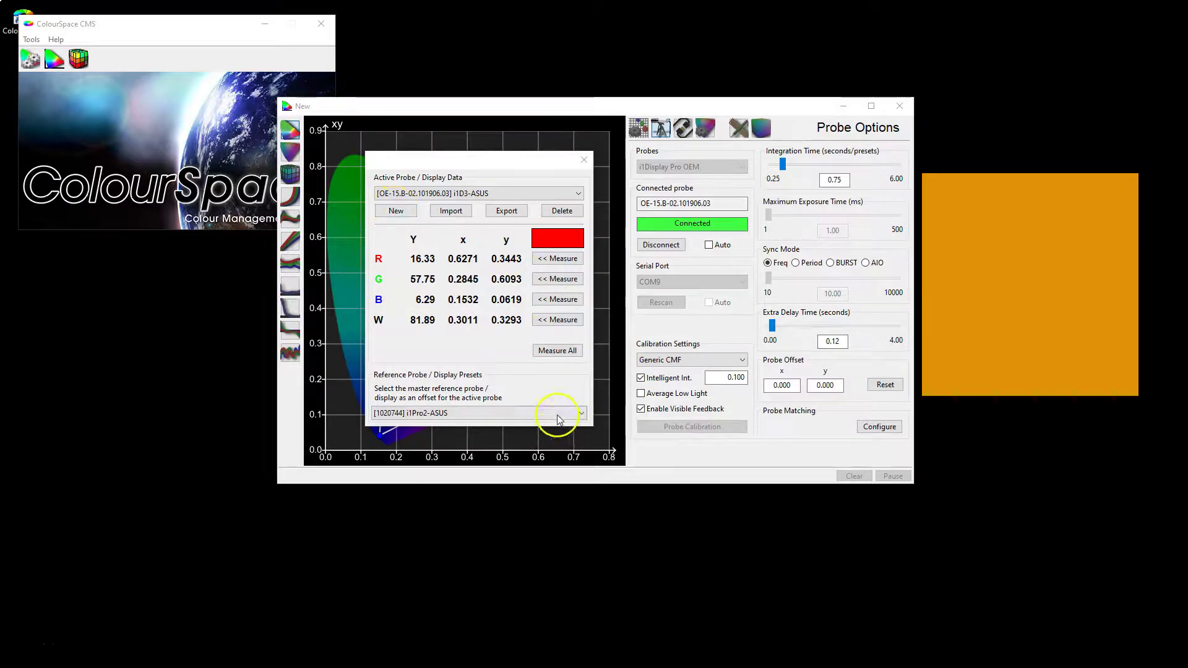
left_click(407, 423)
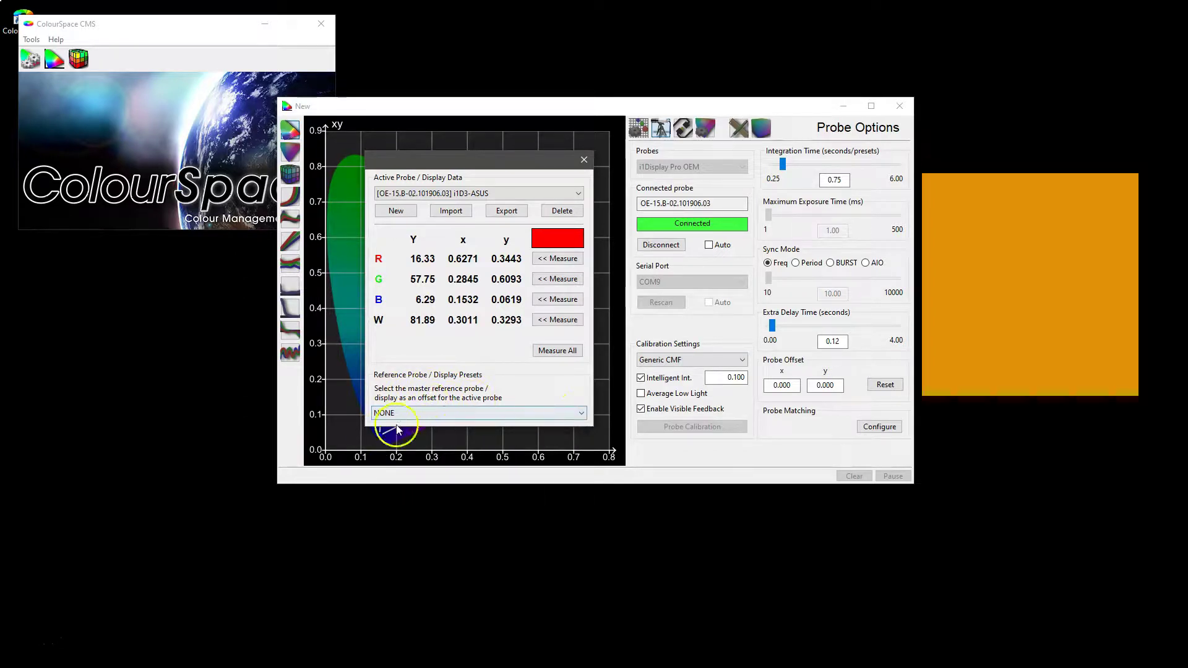
left_click(437, 194)
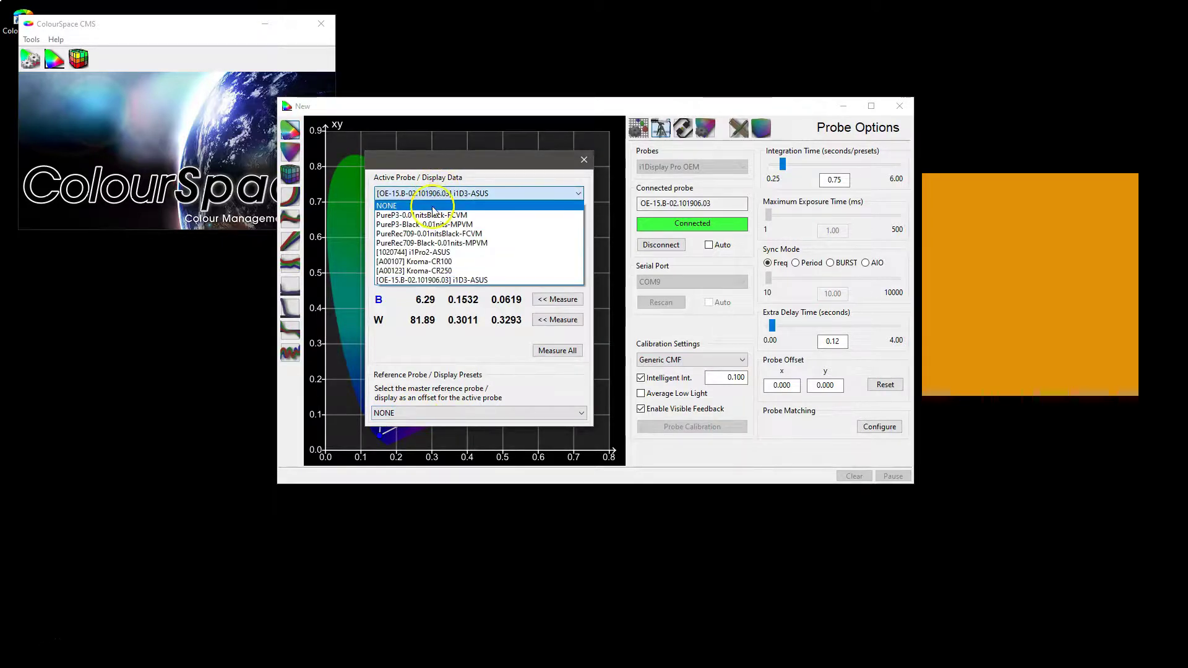
left_click(433, 206)
Step: Create probe data 'Test-i1D3' and measure all RGBW patches, white reading 85.27 Y
left_click(396, 211)
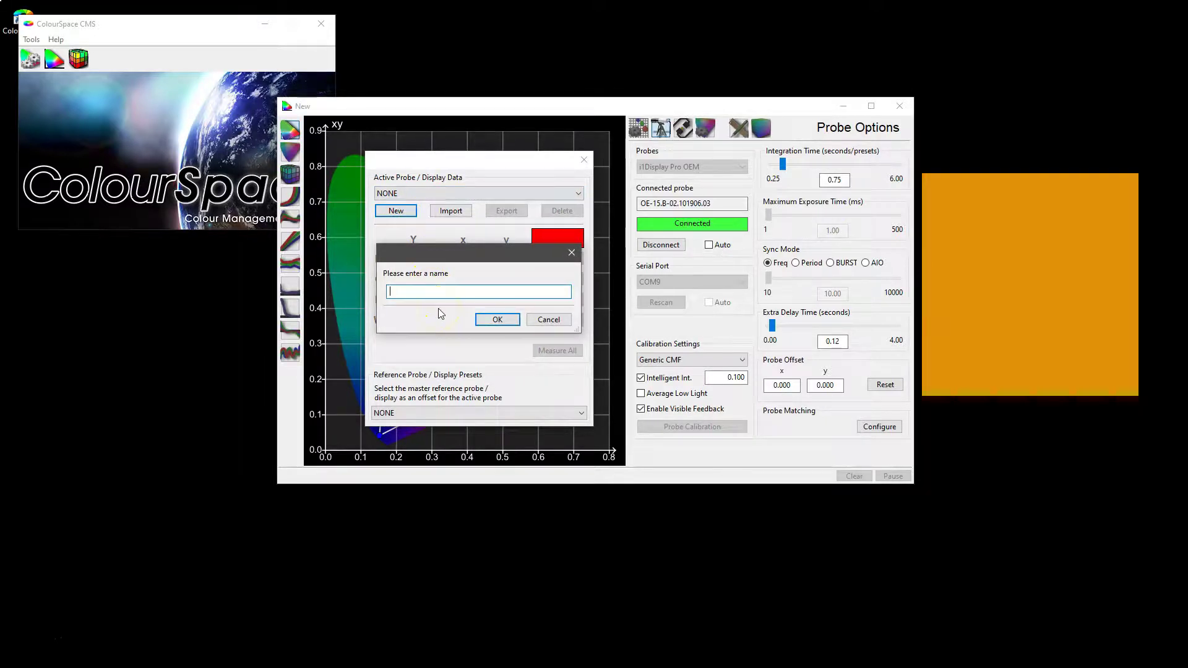
type("Test-")
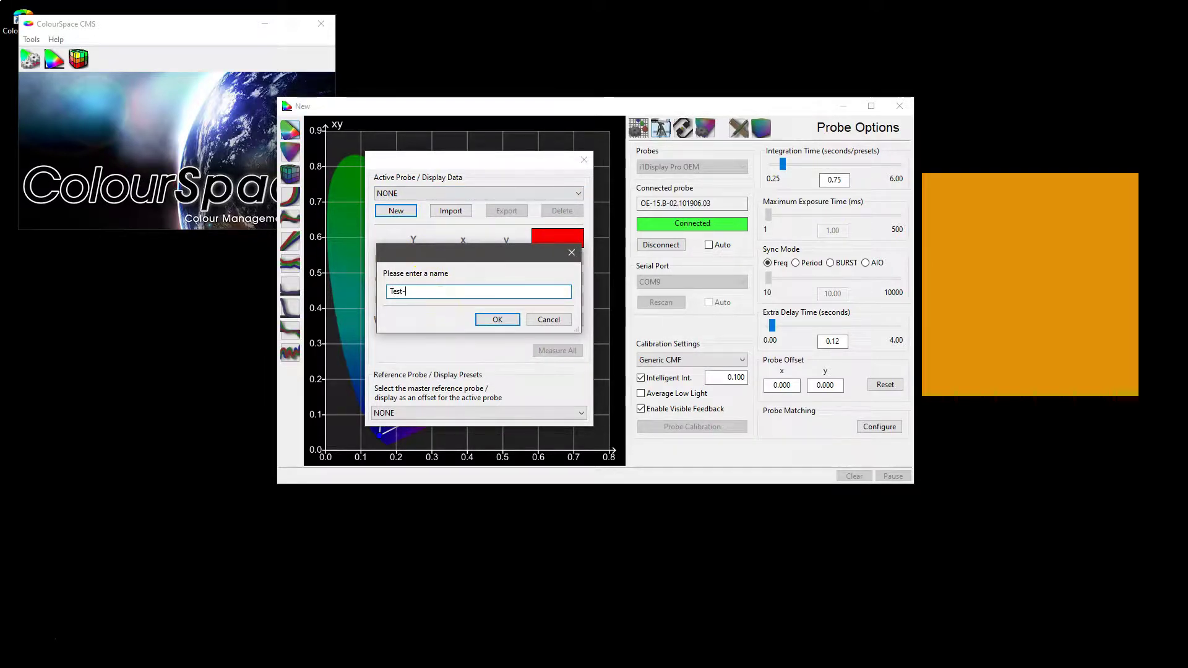
type("i1D3")
left_click(501, 325)
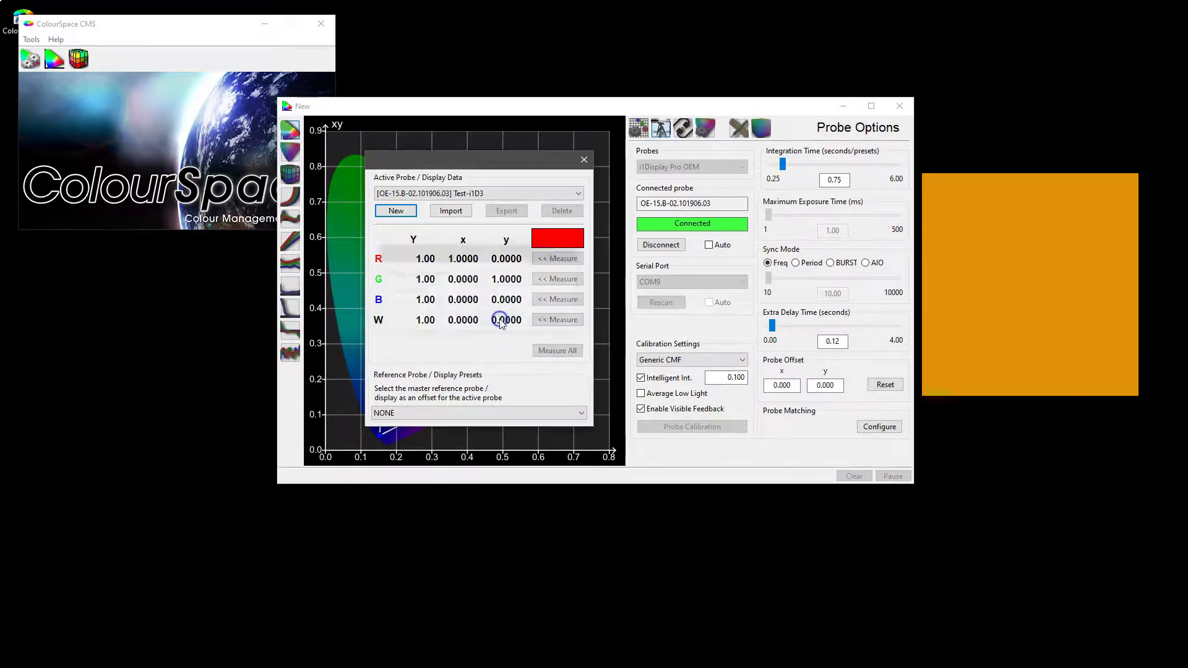
left_click(558, 362)
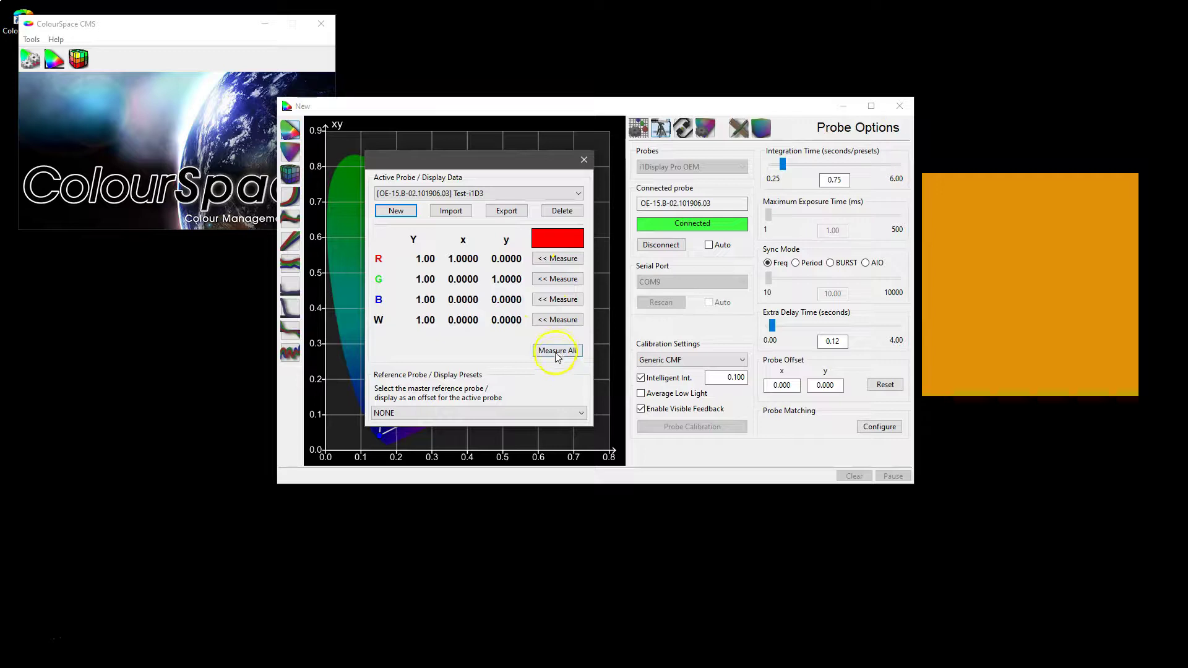
left_click(557, 351)
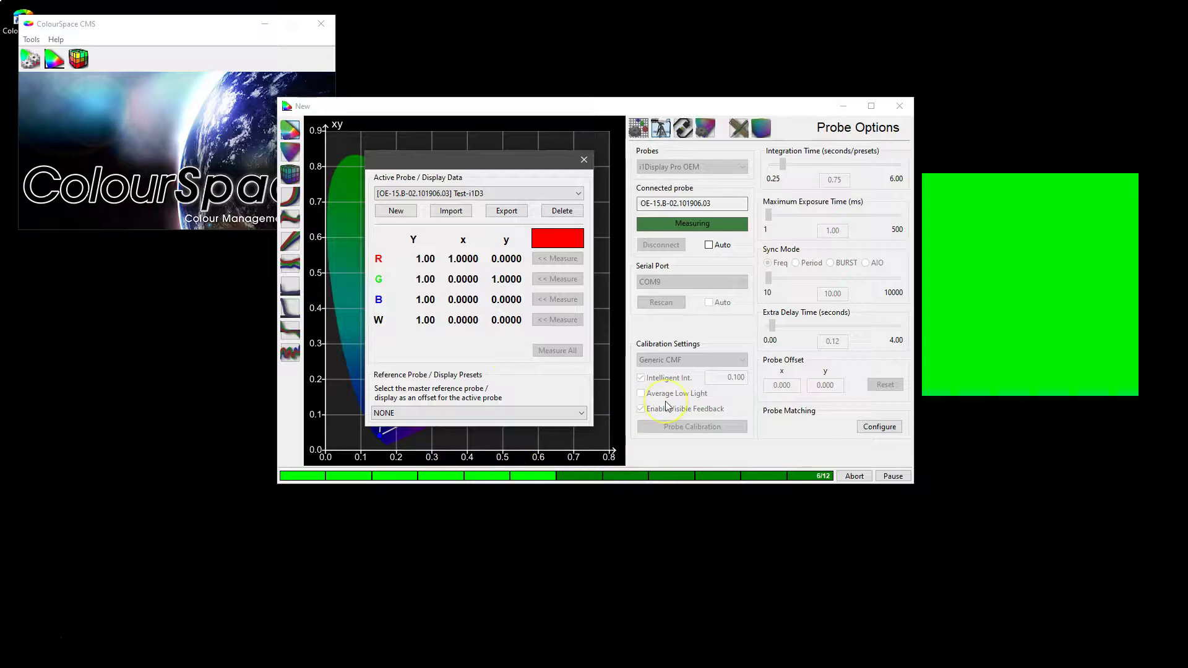
left_click(424, 259)
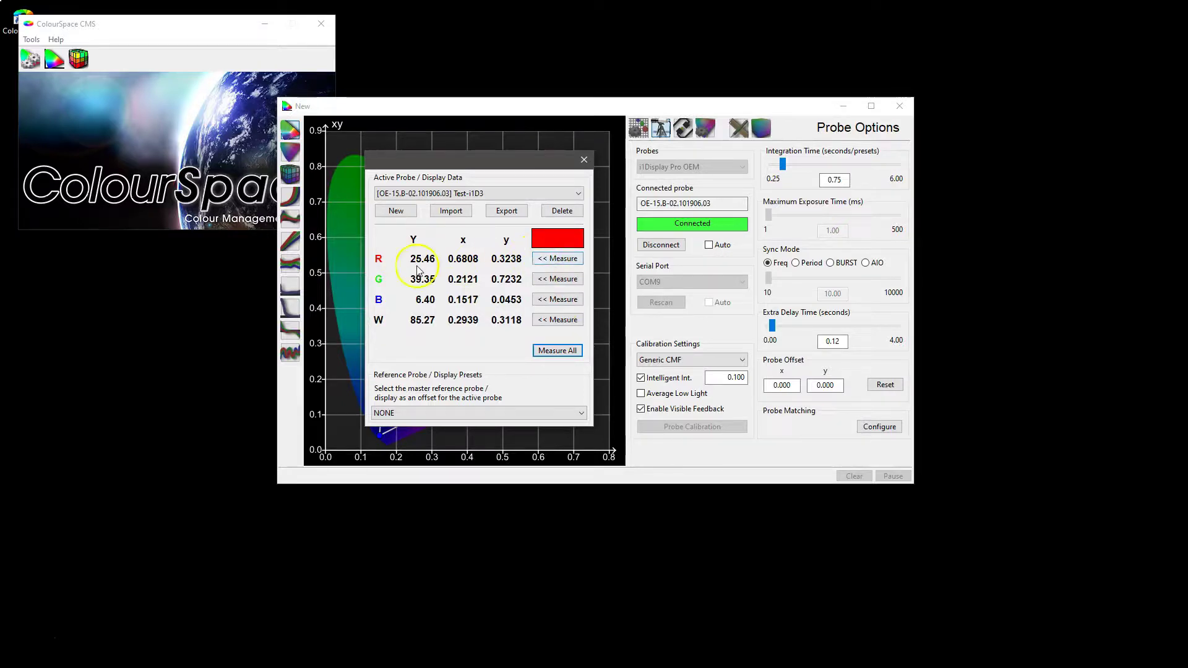
Step: Re-measure the red patch and correct red's x value to 0.6777
left_click(561, 261)
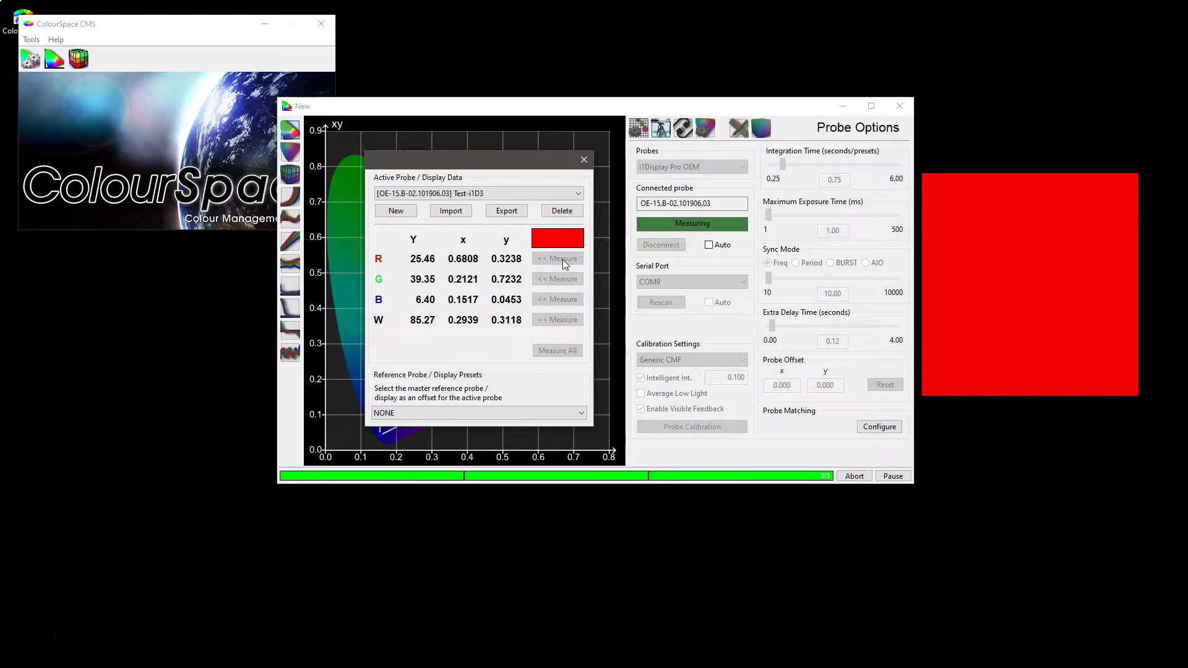
left_click(468, 262)
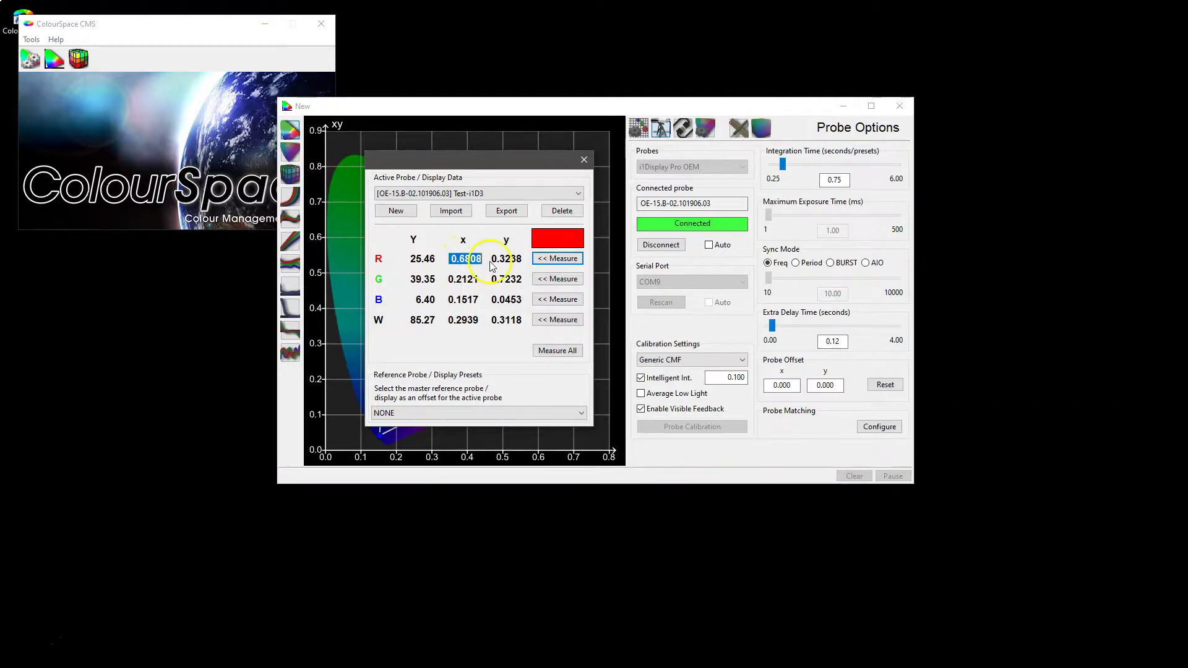
left_click(474, 258)
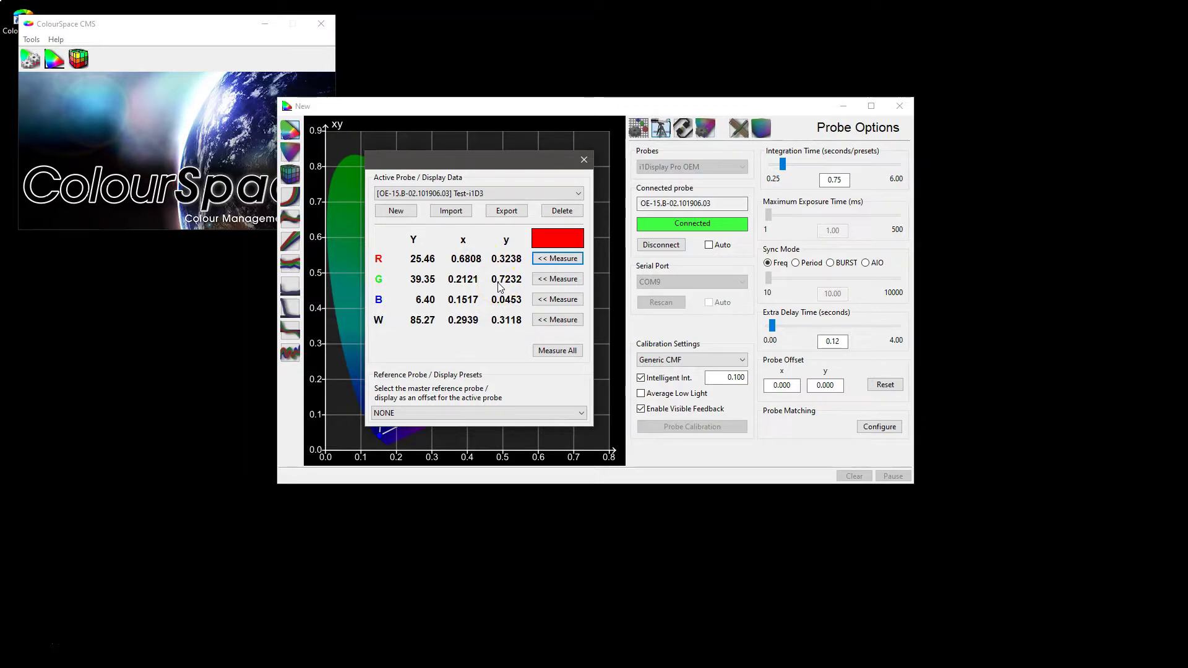
key("BackSpace")
type("777")
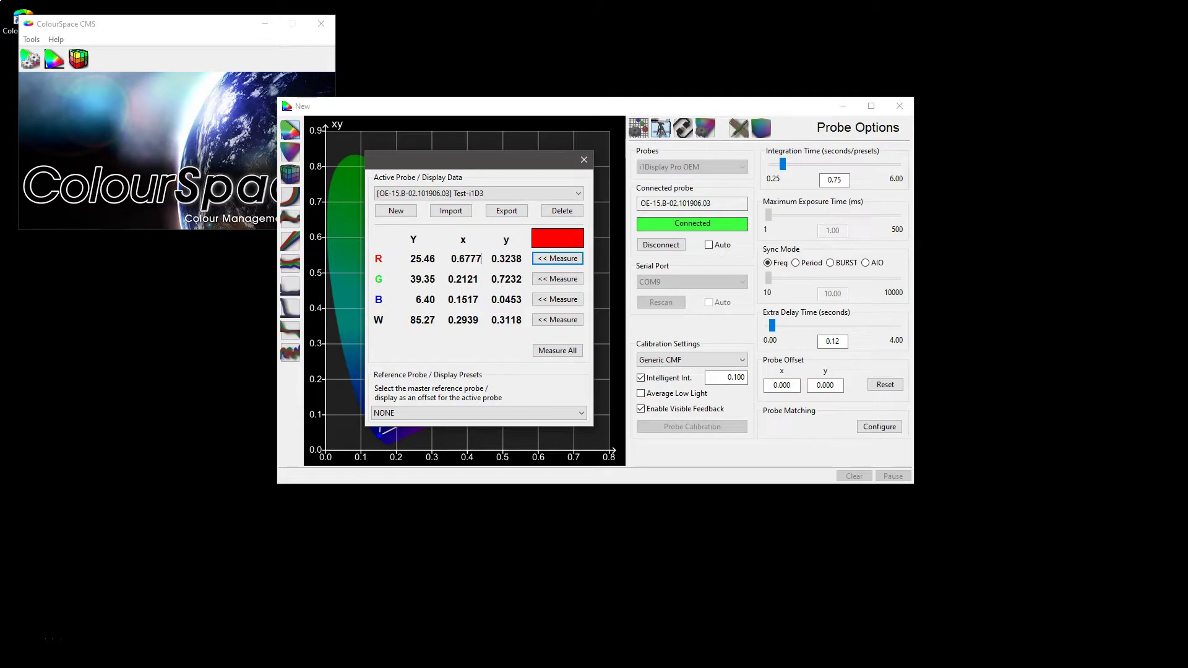
key("Return")
left_click(460, 199)
Step: Keep the reference probe preset at NONE and delete the Test-i1D3 probe data
left_click(488, 413)
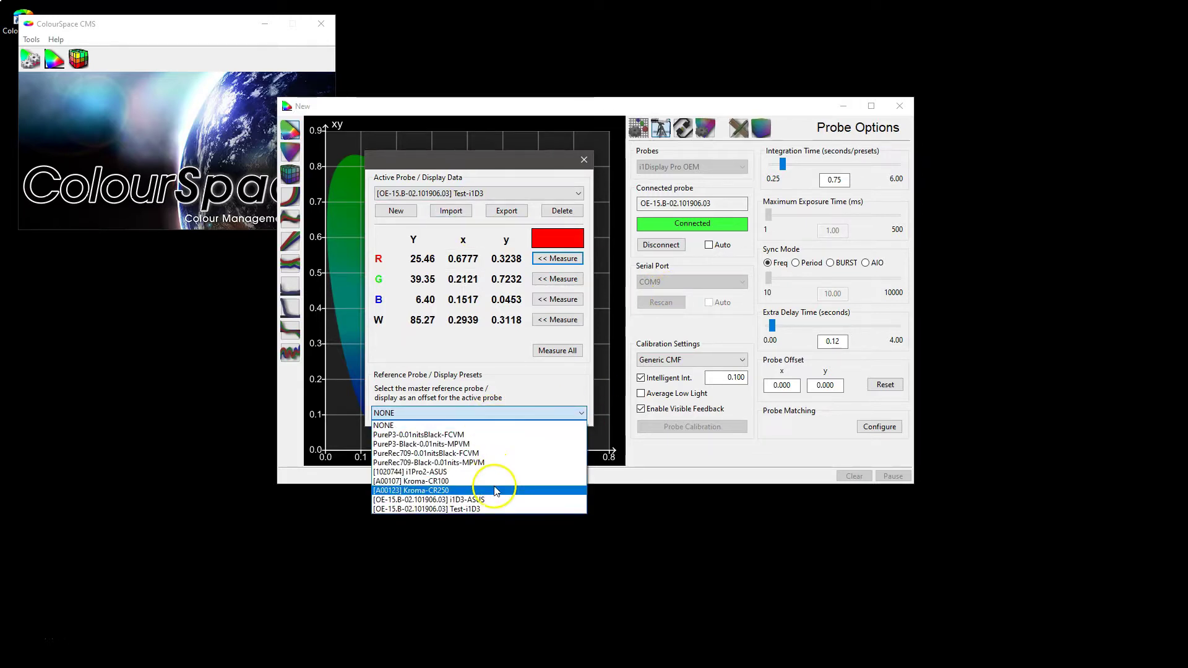
left_click(493, 412)
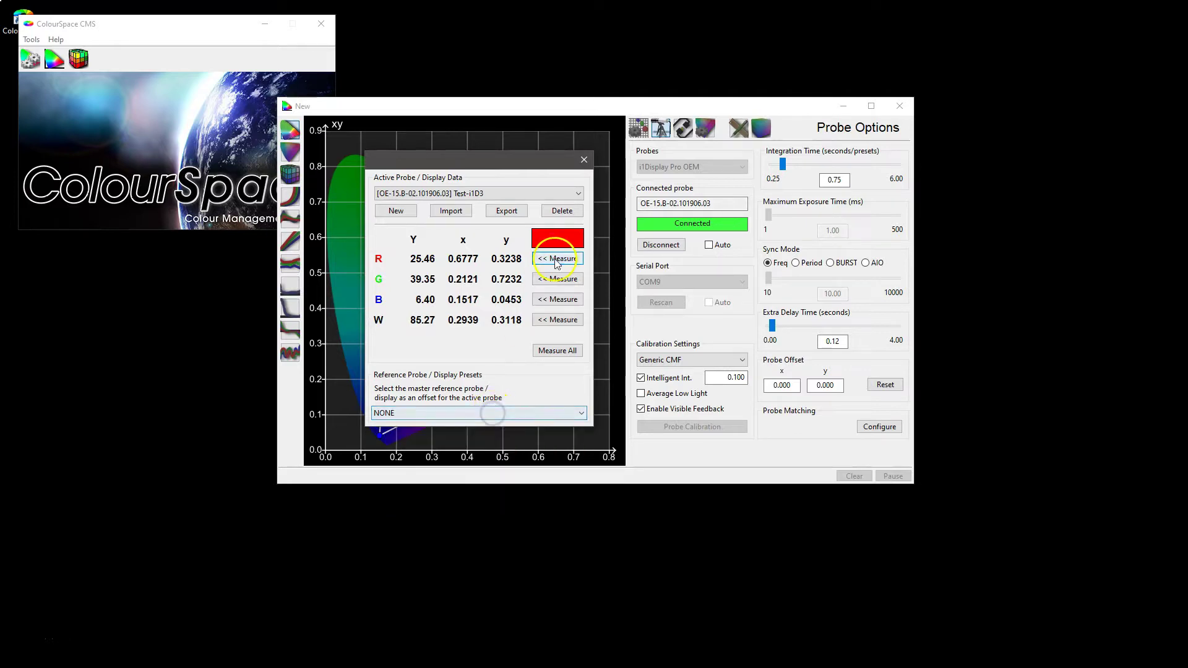
left_click(557, 213)
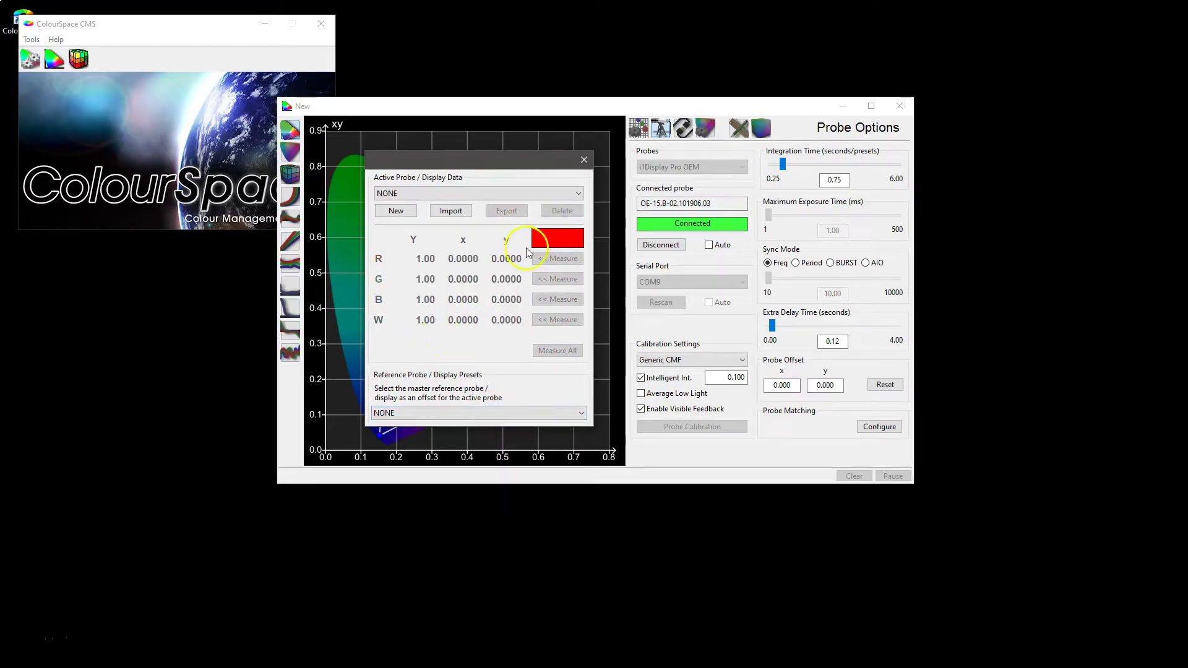
Step: Close probe matching, disconnect the i1Display Pro, and select the Colorimetry Res. CR-100 probe
left_click(583, 161)
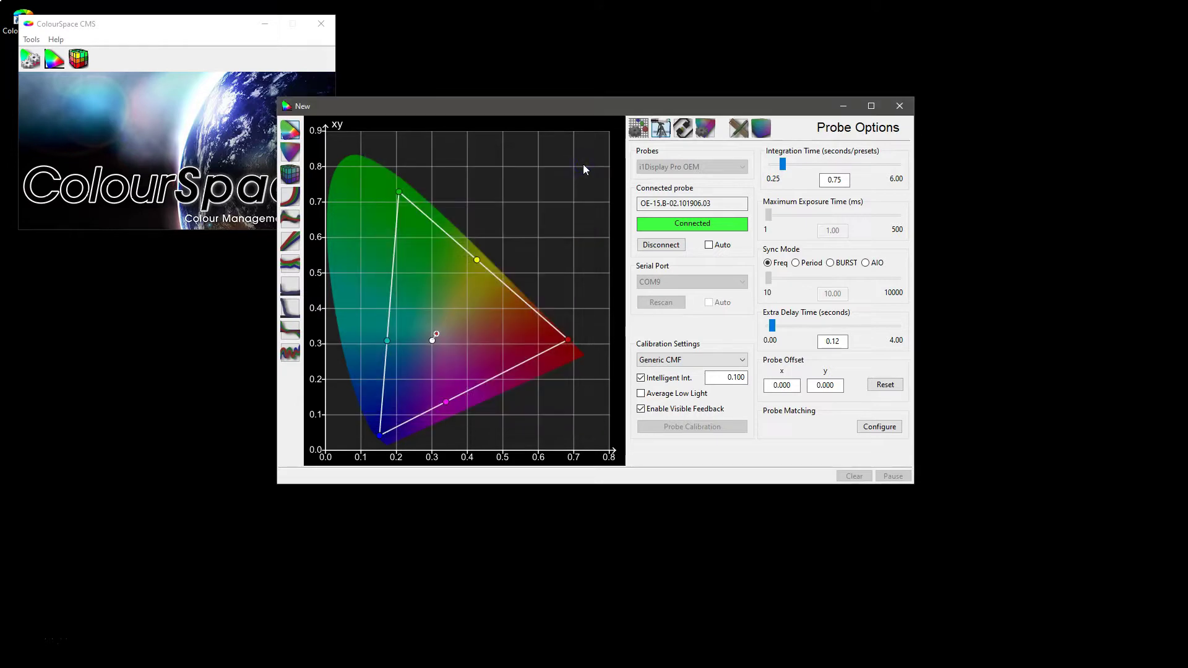
left_click(661, 244)
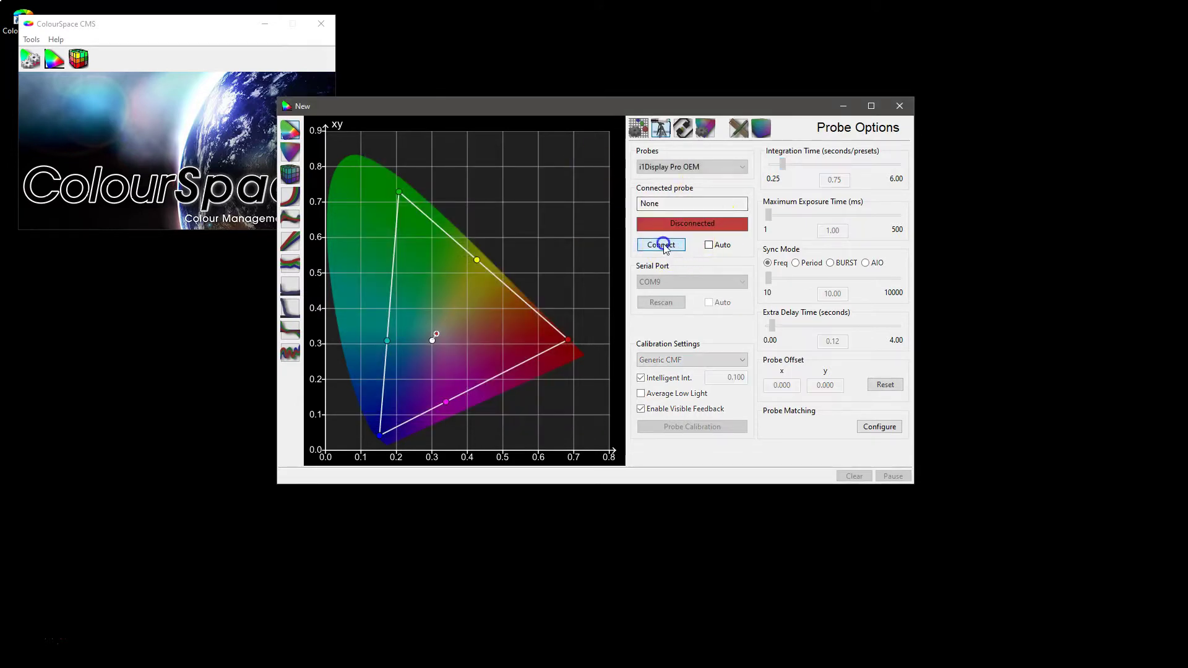
left_click(683, 167)
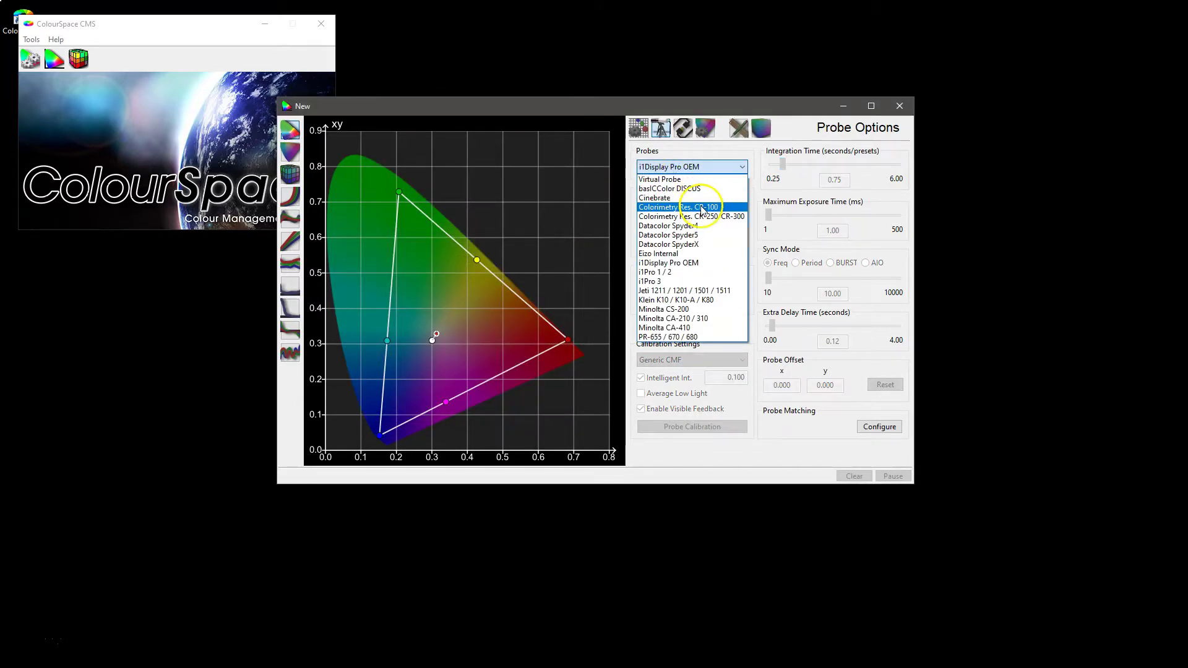
left_click(702, 209)
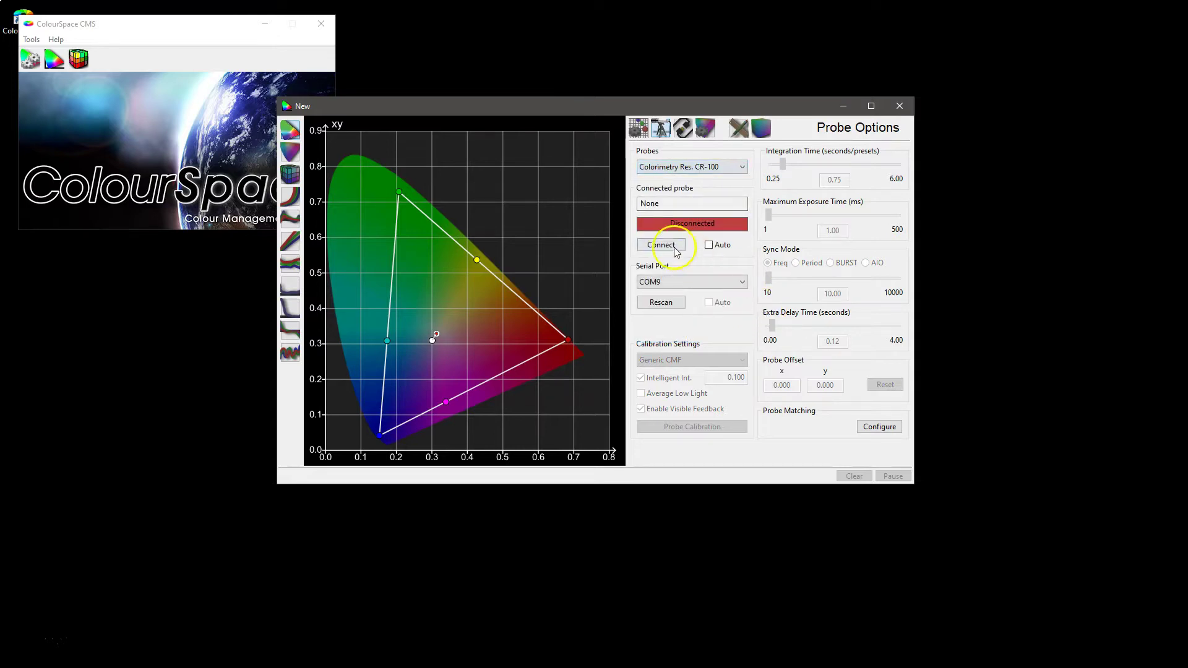
Step: Connect the CR-100 probe on serial port COM8
left_click(673, 284)
left_click(668, 308)
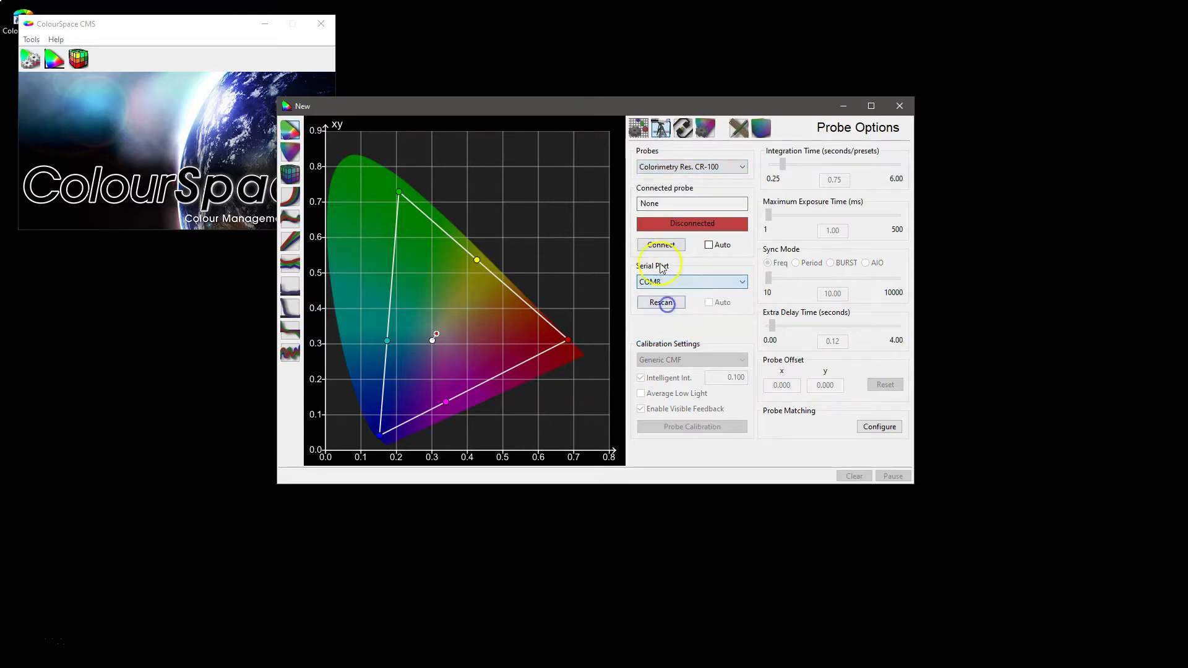
left_click(660, 245)
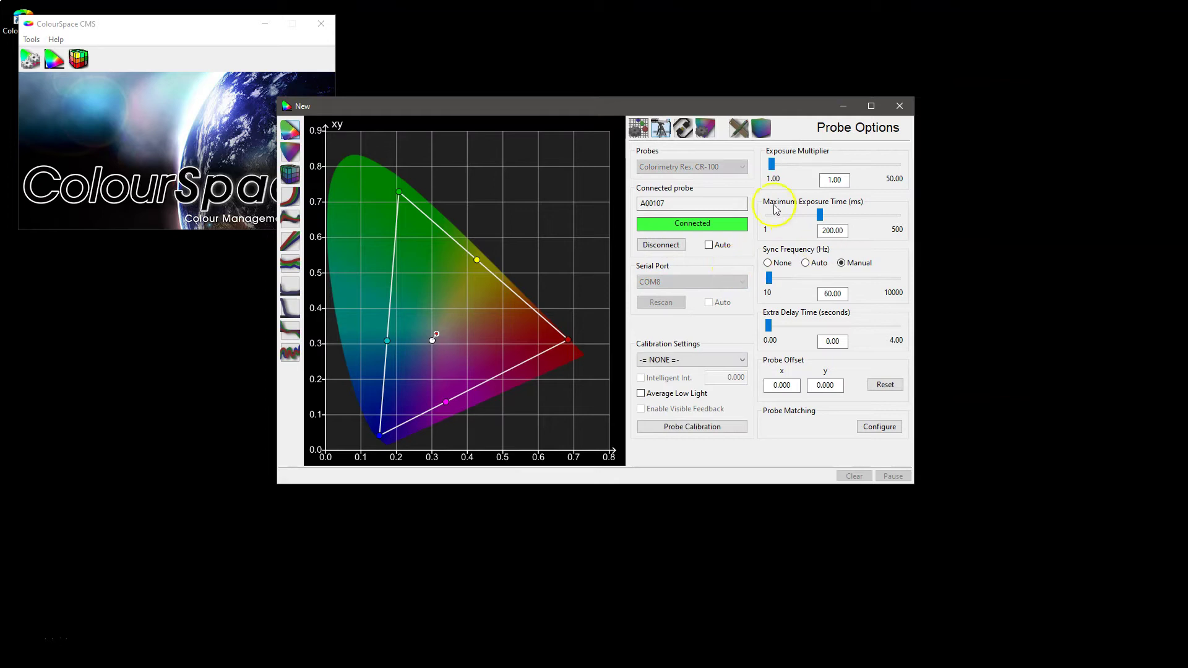